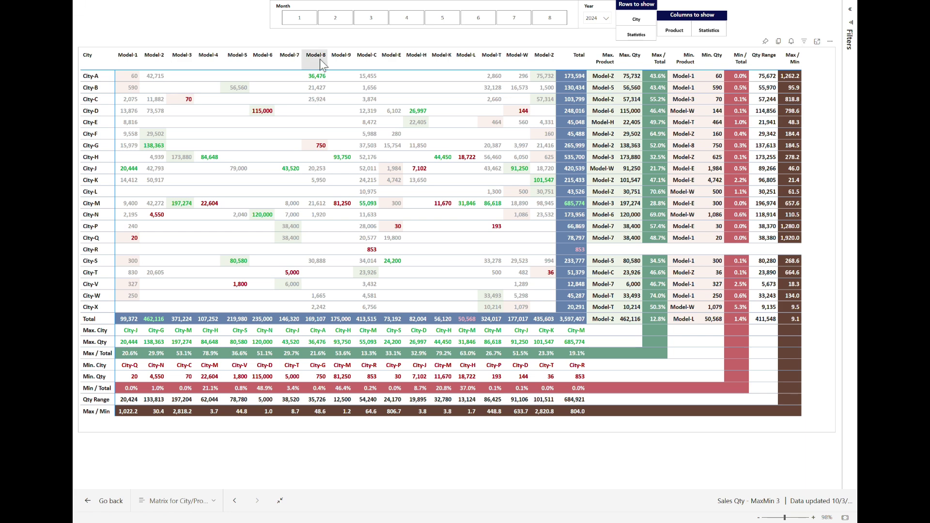
Step: Filter the city/product matrix to months 1, 2 and 3
{"action": "left_click", "coordinate": [307, 23]}
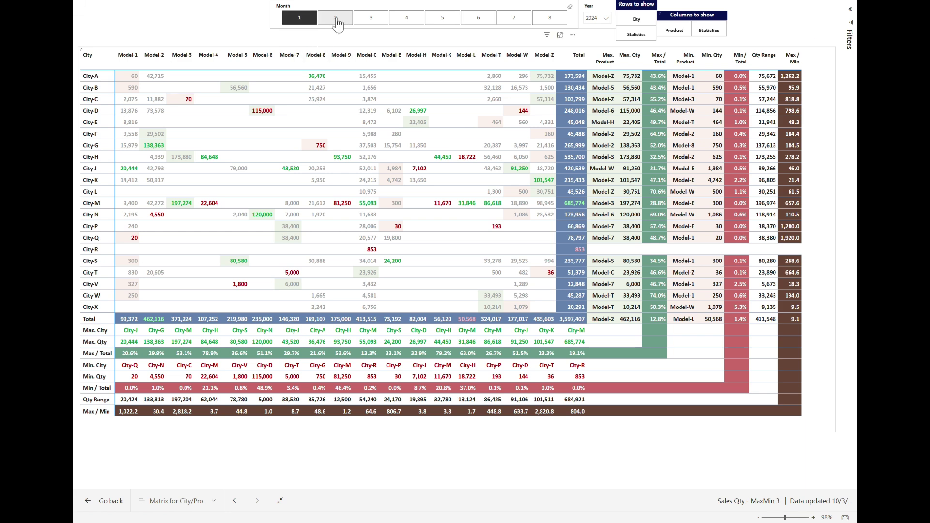
{"action": "left_click", "coordinate": [336, 22]}
{"action": "left_click", "coordinate": [376, 23]}
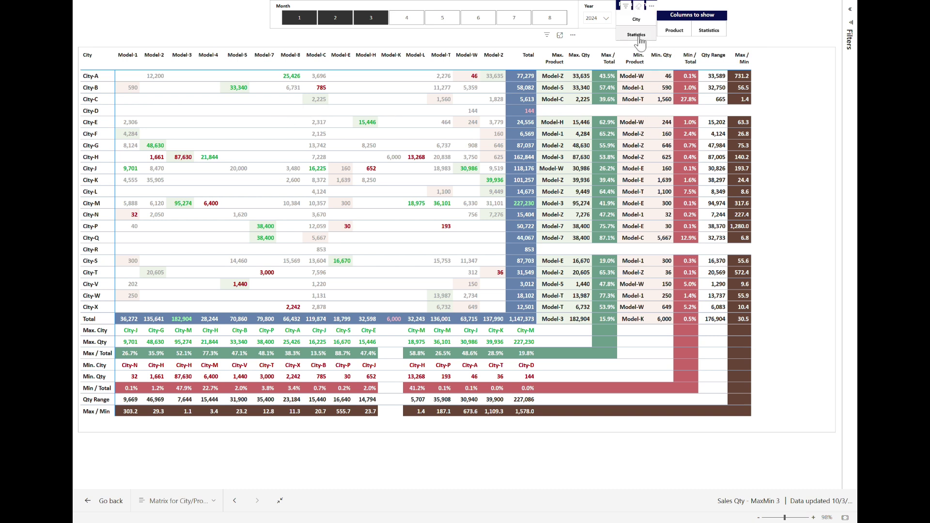
Step: View the matrix with only the City rows, then with only the Product columns, and clear that choice
{"action": "left_click", "coordinate": [636, 22]}
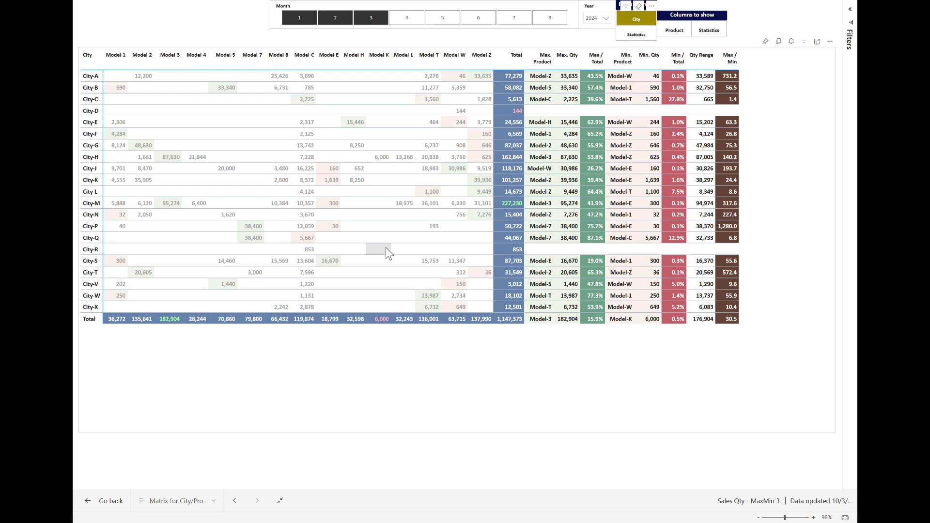
{"action": "left_click", "coordinate": [674, 30]}
{"action": "left_click", "coordinate": [637, 22]}
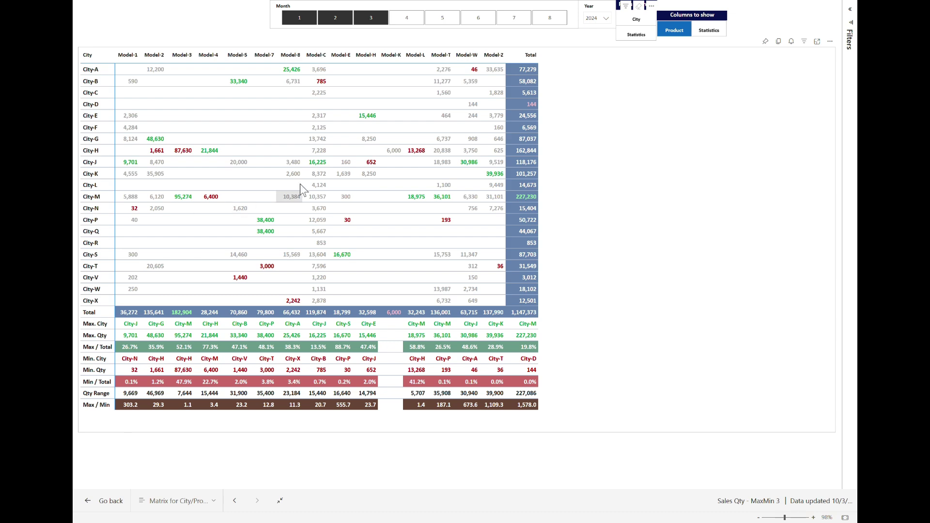
{"action": "left_click", "coordinate": [675, 34]}
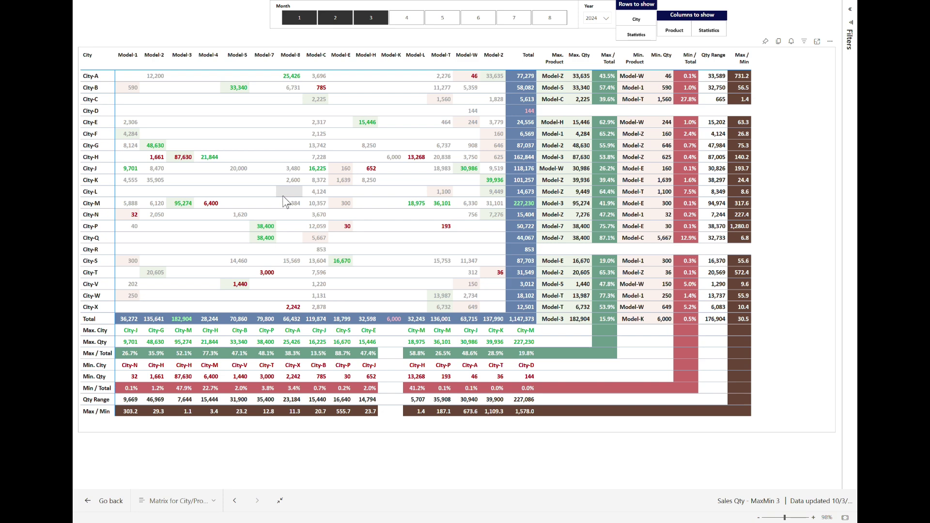
Step: Clear the month filter so the matrix covers all months
{"action": "key", "text": "Escape"}
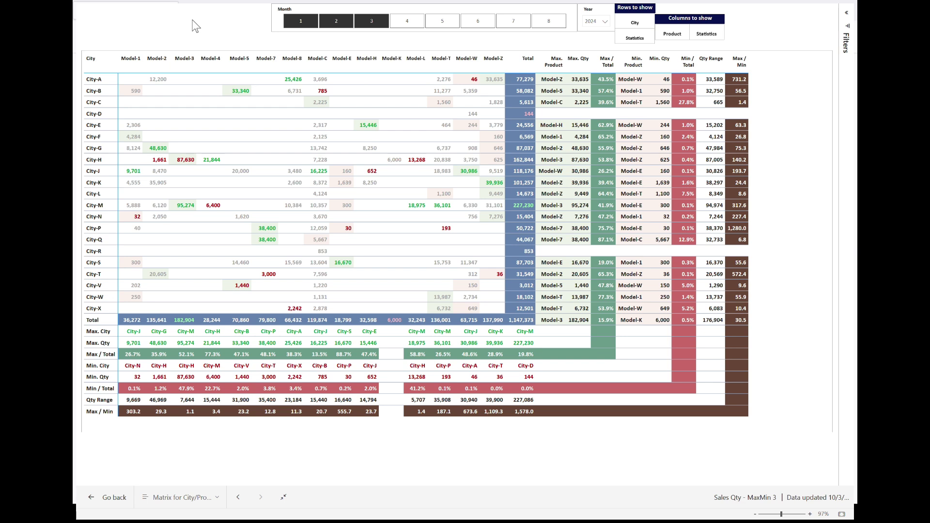
{"action": "left_click", "coordinate": [373, 24]}
{"action": "left_click", "coordinate": [343, 25]}
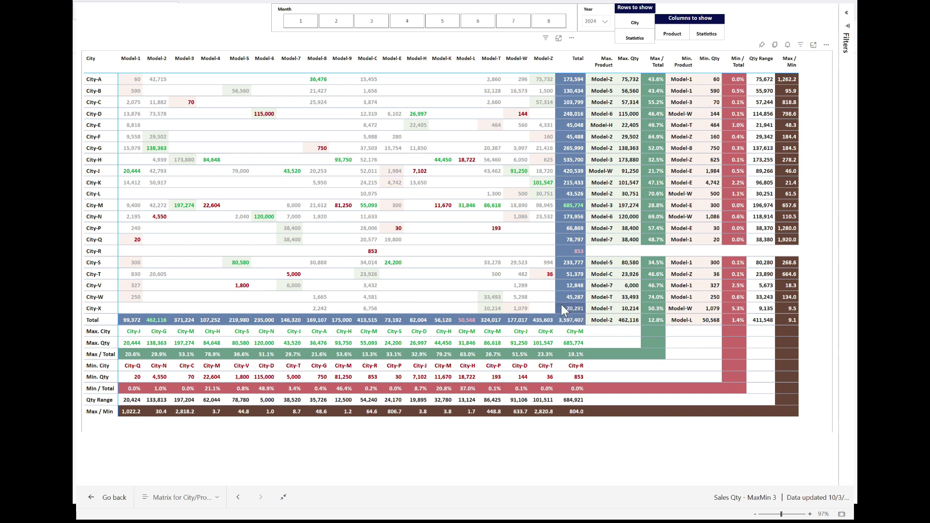
Step: View the matrix with only Product columns, then only Statistics columns, and restore all columns
{"action": "left_click", "coordinate": [668, 36]}
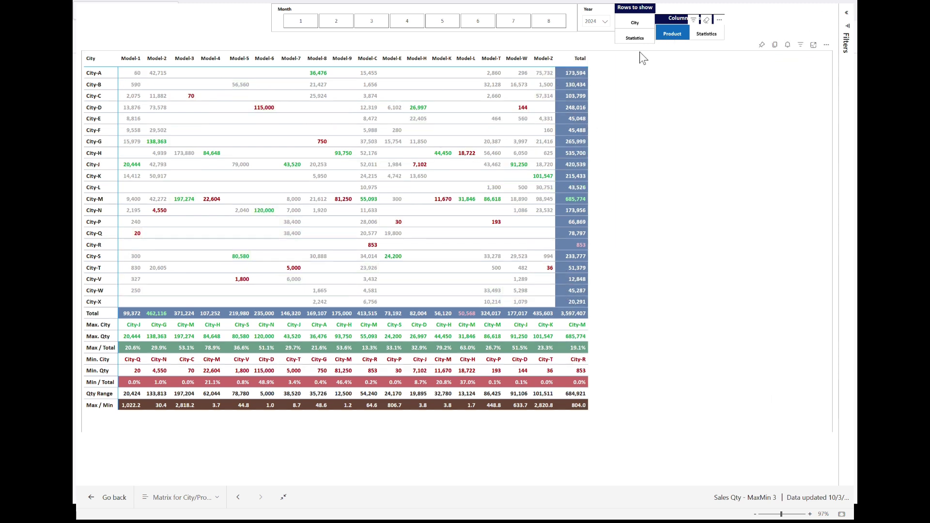
{"action": "left_click", "coordinate": [715, 37]}
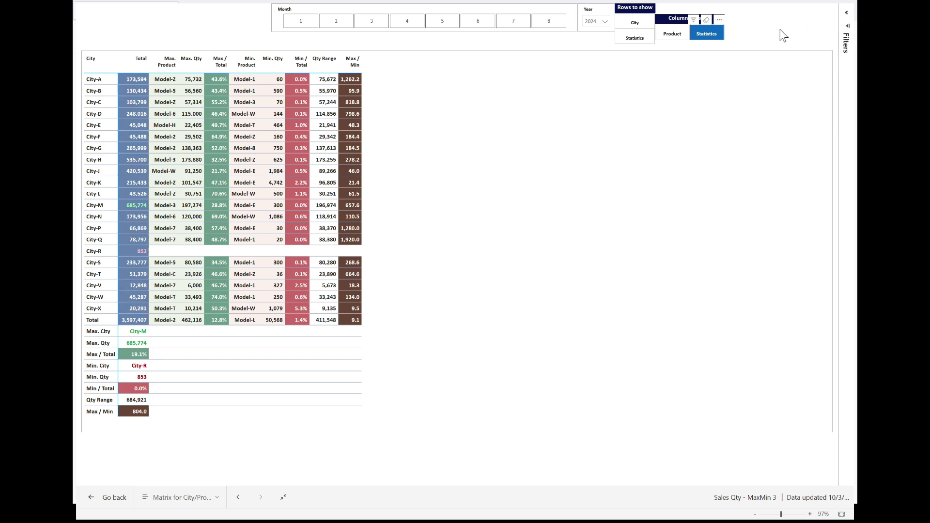
{"action": "left_click", "coordinate": [703, 36]}
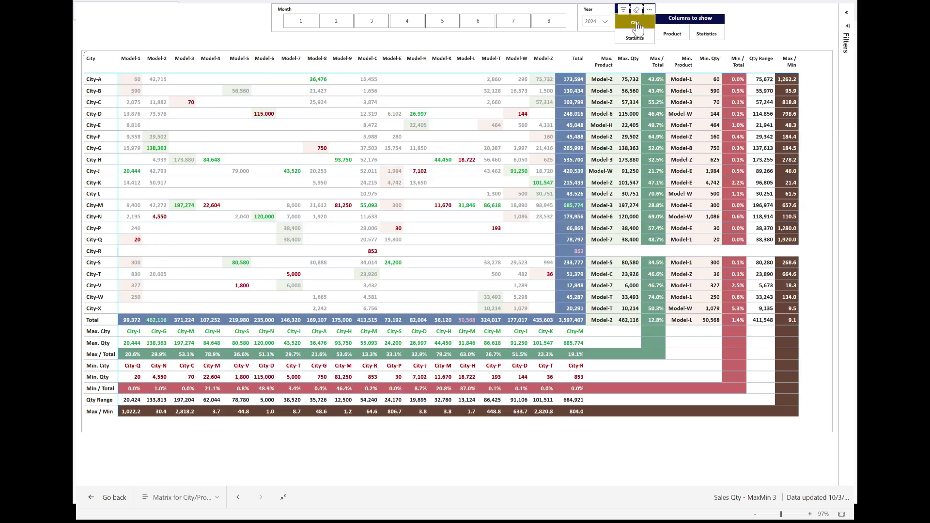
Step: View the matrix with only City rows, then only Statistics rows, and restore all rows
{"action": "left_click", "coordinate": [633, 28]}
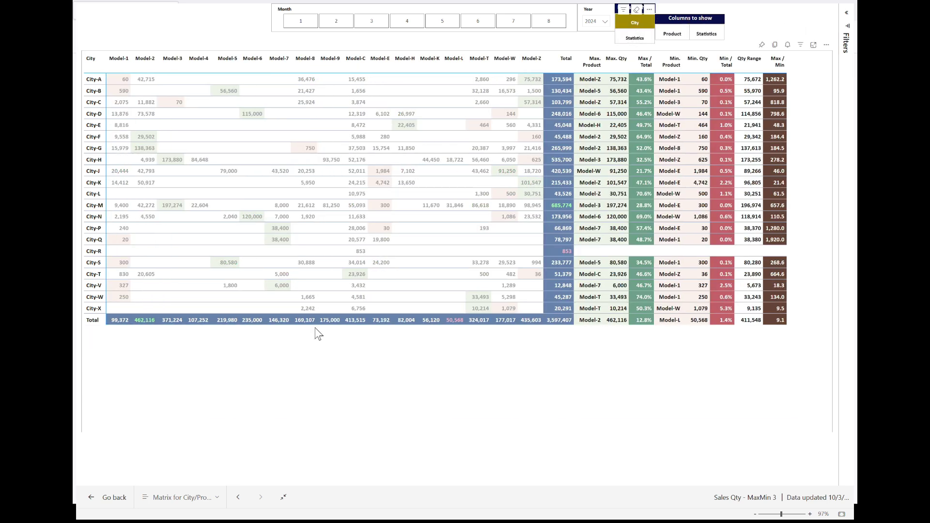
{"action": "left_click", "coordinate": [638, 39]}
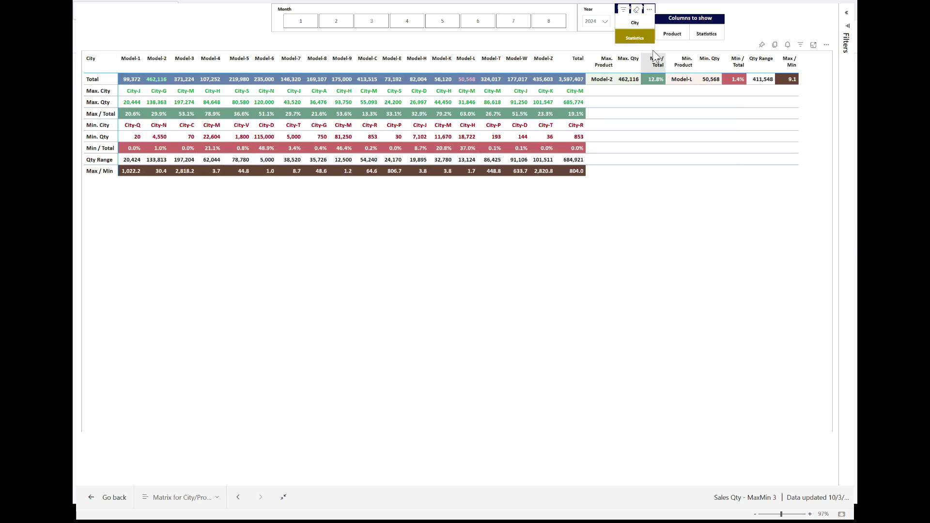
{"action": "left_click", "coordinate": [634, 38]}
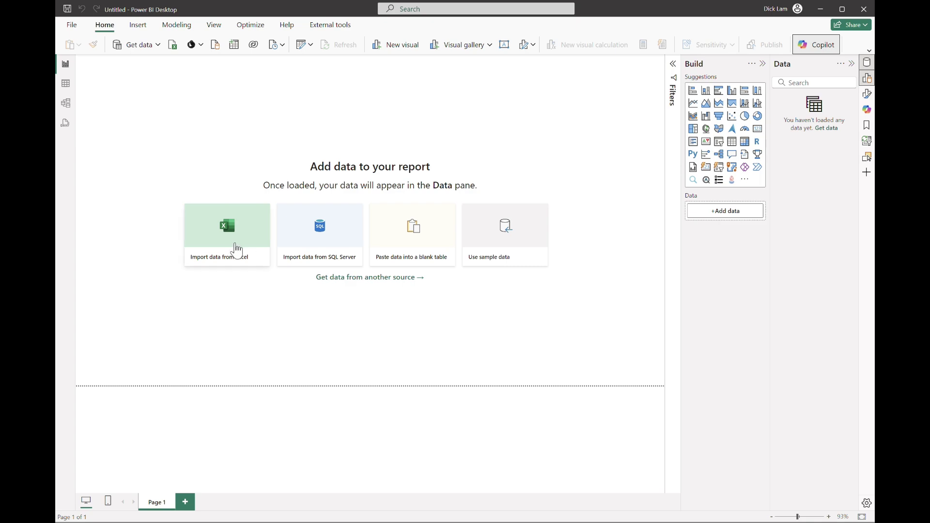
Step: Switch to Excel and examine the Date, Product, City and Qty columns on the SalesQty sheet
{"action": "mouse_move", "coordinate": [420, 521]}
{"action": "left_click", "coordinate": [420, 475]}
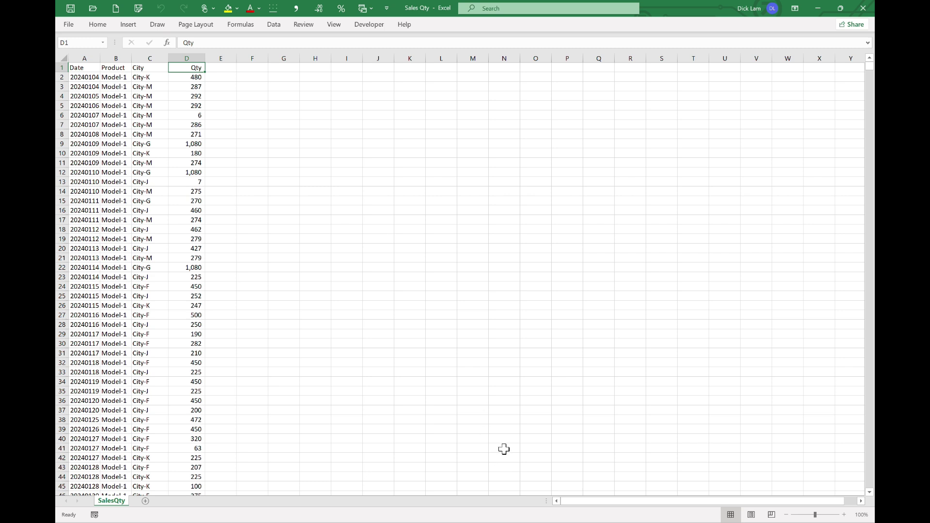
Step: Switch back to Power BI Desktop and load the SalesQty sheet from the Sales Qty Excel workbook
{"action": "mouse_move", "coordinate": [504, 518]}
{"action": "left_click", "coordinate": [498, 489]}
{"action": "left_click", "coordinate": [242, 240]}
{"action": "double_click", "coordinate": [279, 152]}
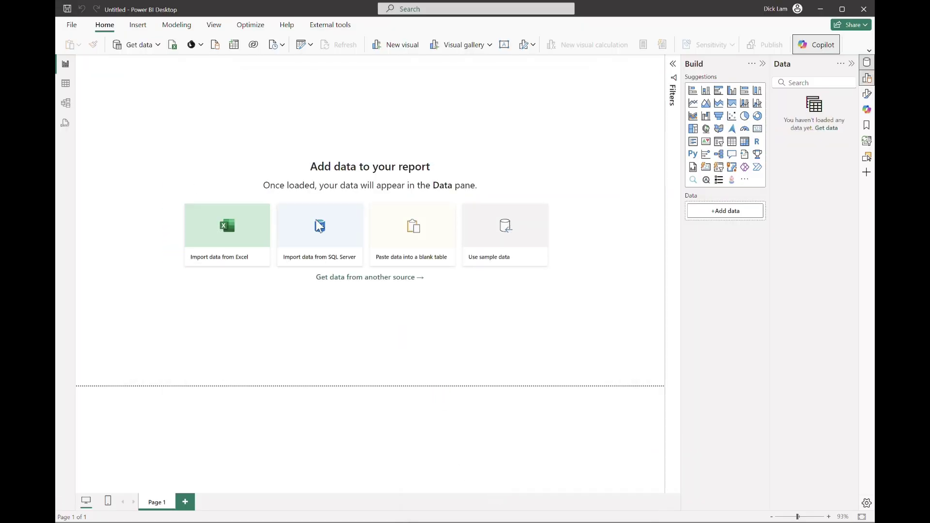
{"action": "left_click", "coordinate": [280, 171]}
{"action": "left_click", "coordinate": [569, 421]}
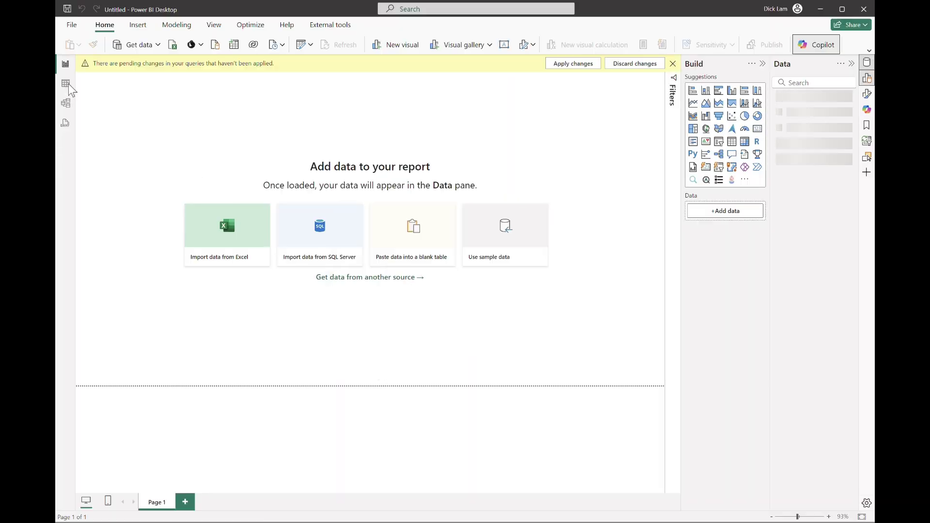
Step: In the SalesQty table's data view, set the Date column's summarization to Don't summarize
{"action": "left_click", "coordinate": [68, 88]}
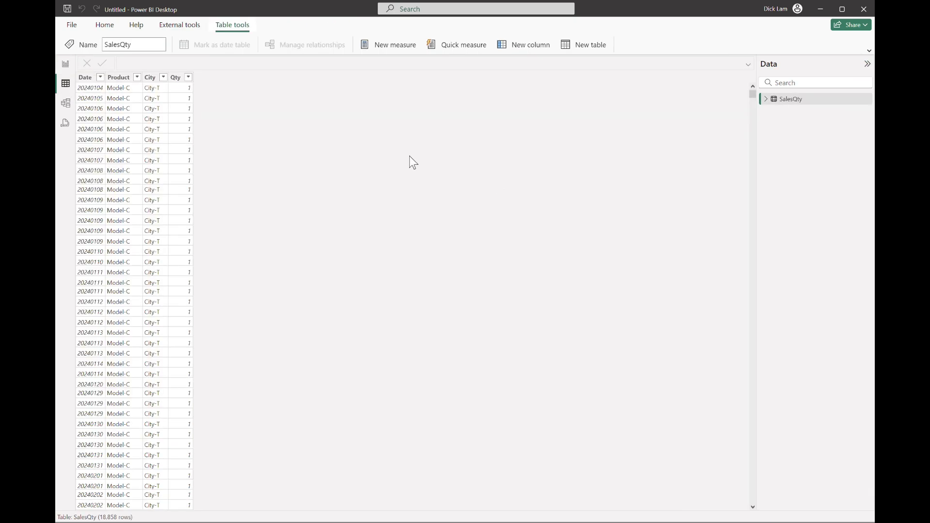
{"action": "left_click", "coordinate": [766, 100]}
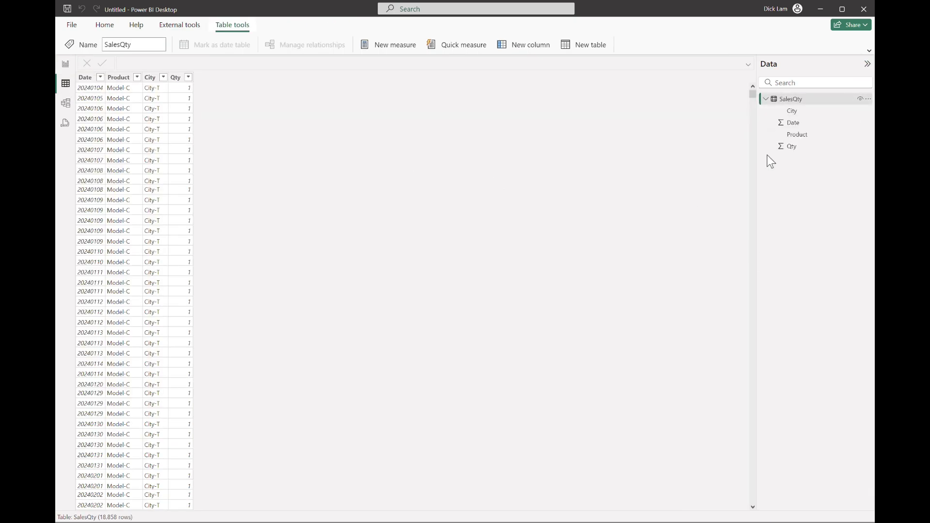
{"action": "left_click", "coordinate": [795, 123]}
{"action": "left_click", "coordinate": [644, 44]}
{"action": "left_click", "coordinate": [623, 60]}
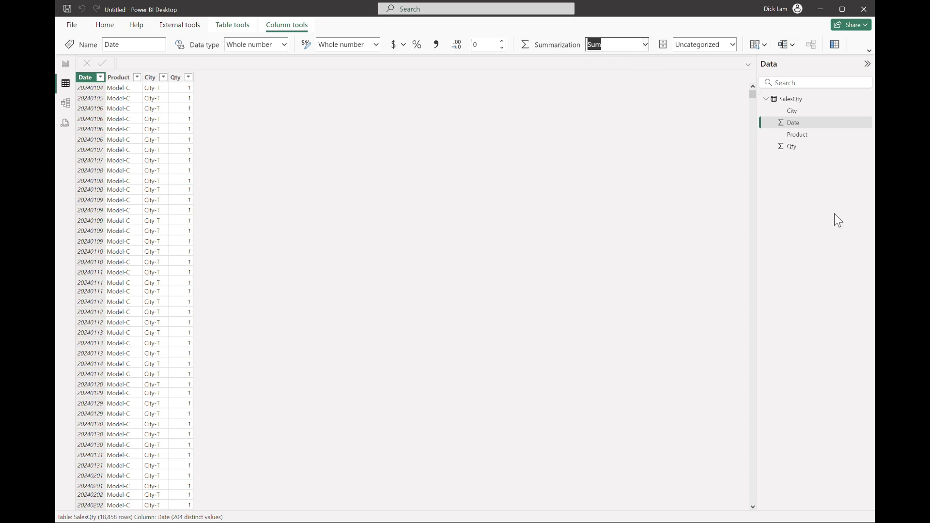
Step: Add a calculated column to SalesQty: xYear = INT(SalesQty[Date]/10000)
{"action": "left_click", "coordinate": [836, 45]}
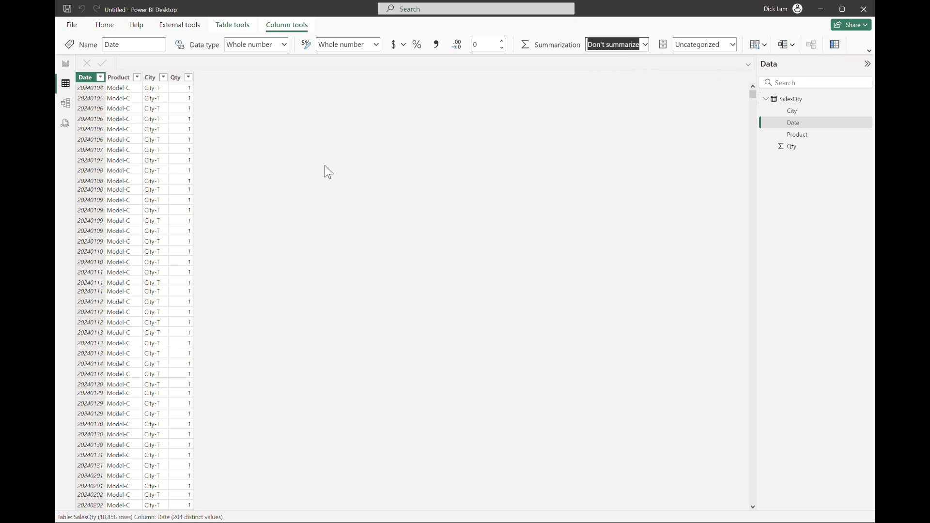
{"action": "type", "text": "xYear ="}
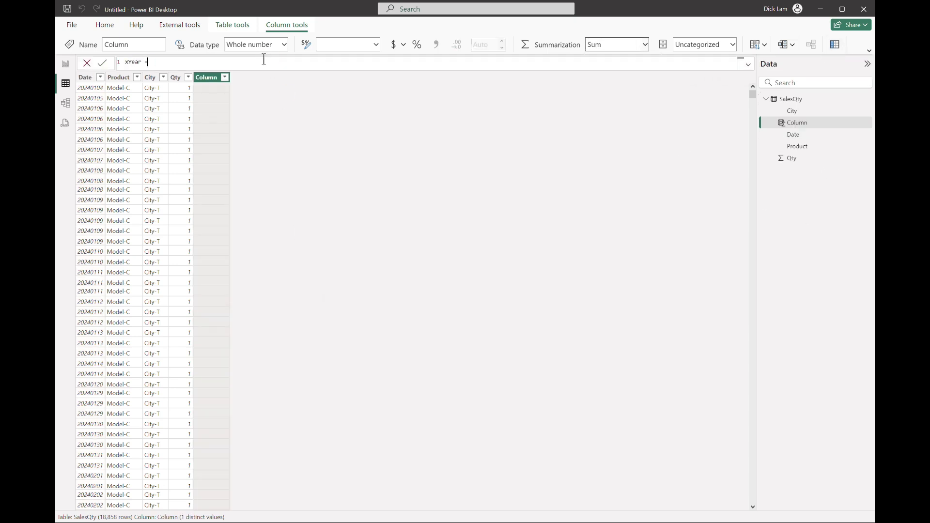
{"action": "type", "text": " INT(SalesQty[Date]/1000"}
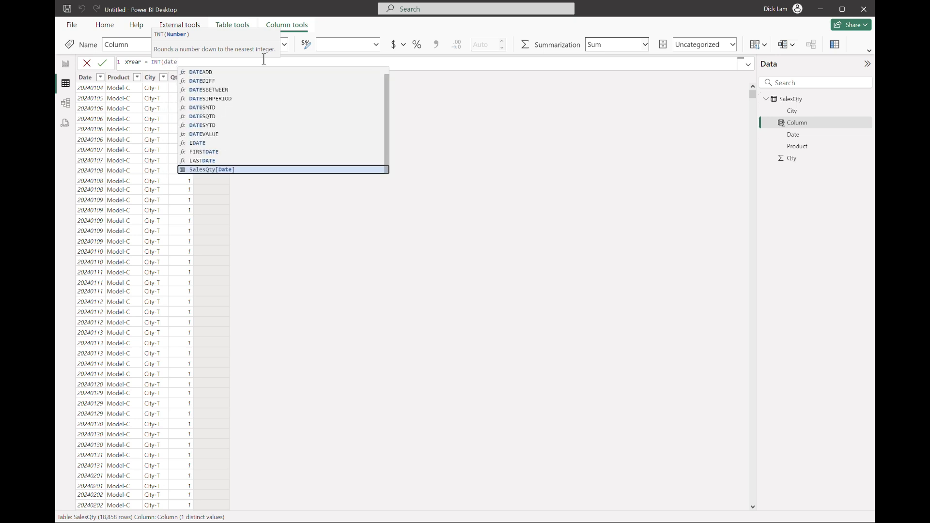
{"action": "type", "text": "0)"}
{"action": "key", "text": "Return"}
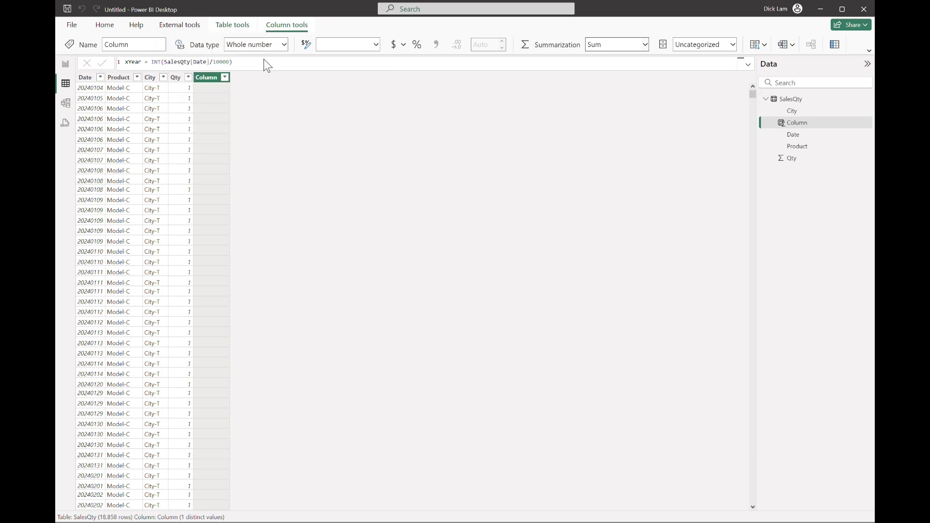
Step: Add a calculated column to SalesQty: xMonth = INT(MOD(SalesQty[Date], 10000)/100)
{"action": "left_click", "coordinate": [836, 45]}
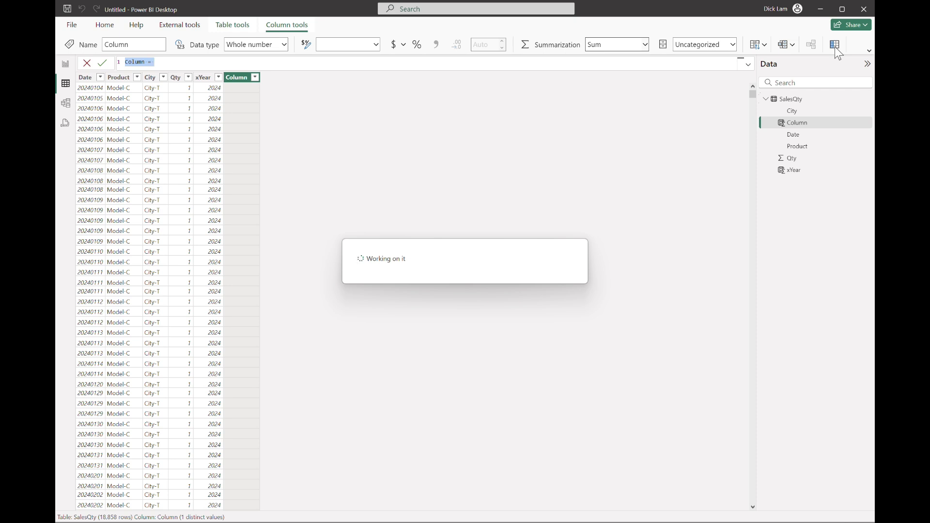
{"action": "type", "text": "xMonth"}
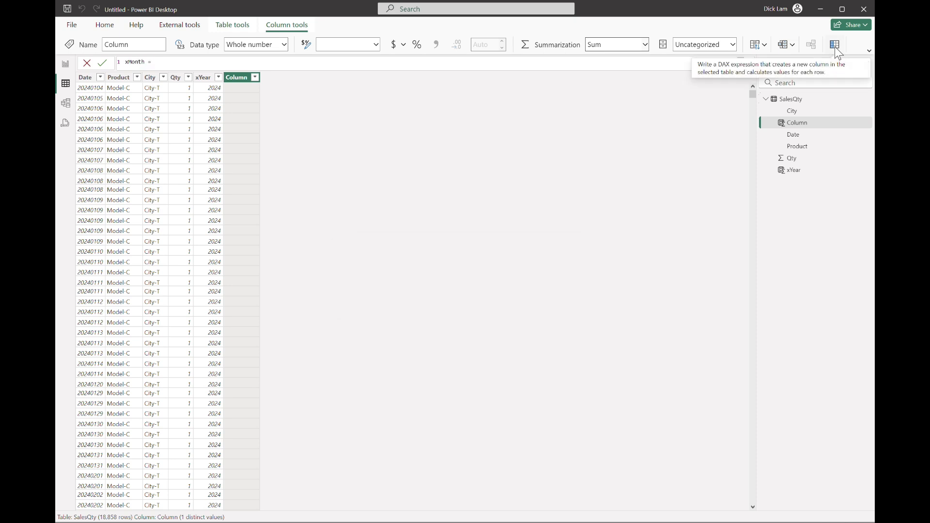
{"action": "type", "text": " = INT(MOD(date"}
{"action": "key", "text": "Up"}
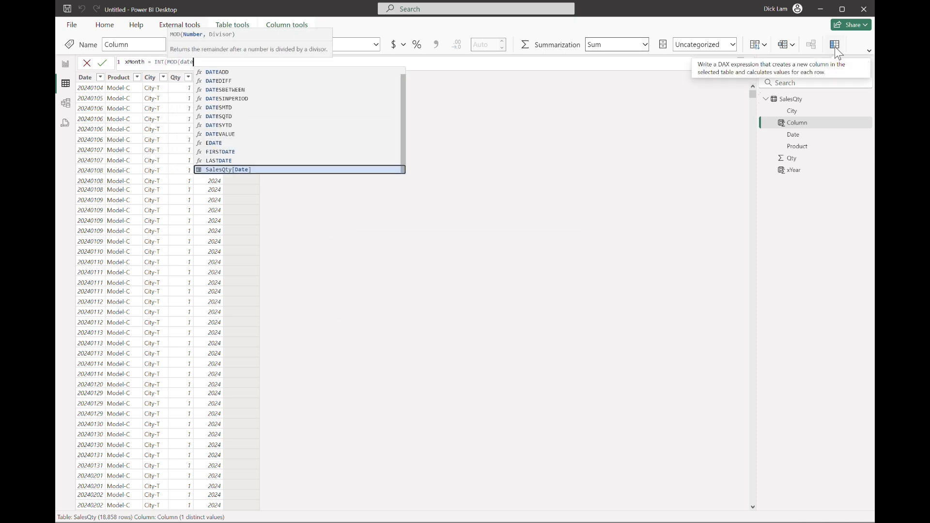
{"action": "key", "text": "Tab"}
{"action": "type", "text": ", 10000)/100)"}
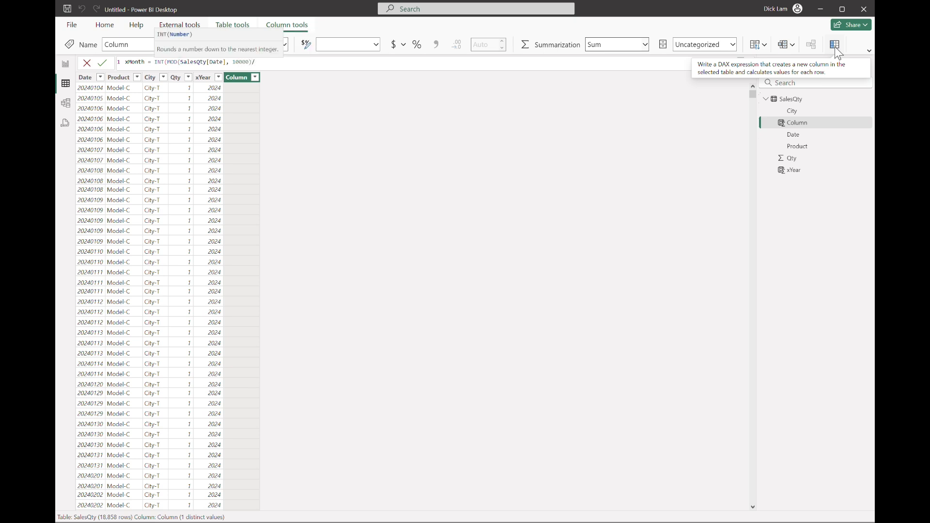
{"action": "key", "text": "Return"}
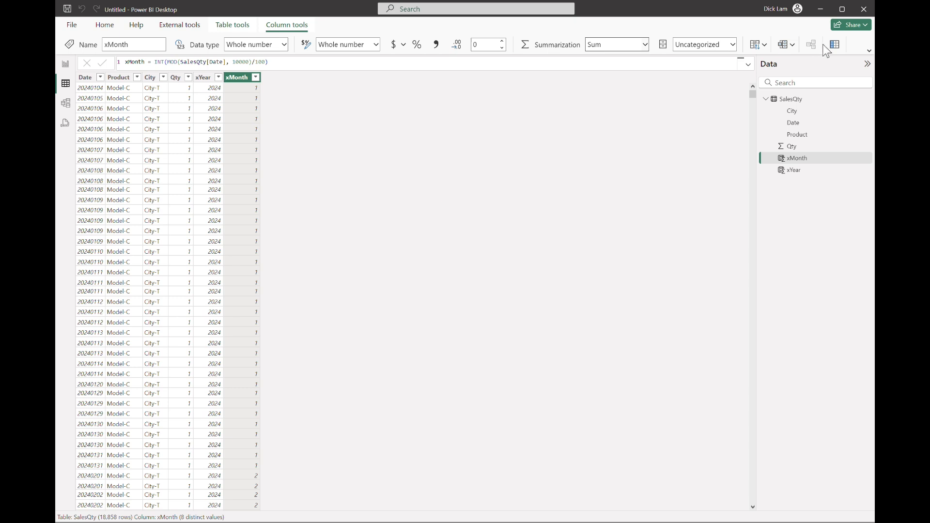
Step: Create a StatisticsCity DATATABLE with Header and ID columns, numbering Total, city max/min, quantity, ratio and range headers 1 to 9
{"action": "left_click", "coordinate": [232, 25]}
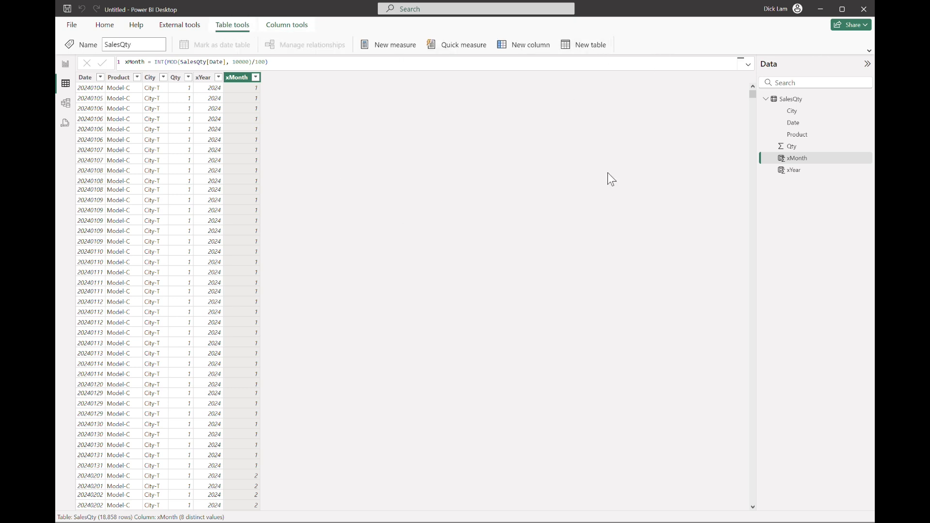
{"action": "left_click", "coordinate": [592, 45]}
{"action": "type", "text": "StatisticsCity = DATATABLE(\"Header\", STRING, \"ID\", integer, {                         {\"Total\", 1},                         {\"Max. City\", 2},                         {\"Max. Qty\", 3},                         {\"Max / Total\", 4},                         {\"Min. City\", 5},                         {\"Min. Qty\", 6},                         {\"Min / Total\", 7},                         {\"Qty Range\", 8},                         {\"Max / Min\", 9} })"}
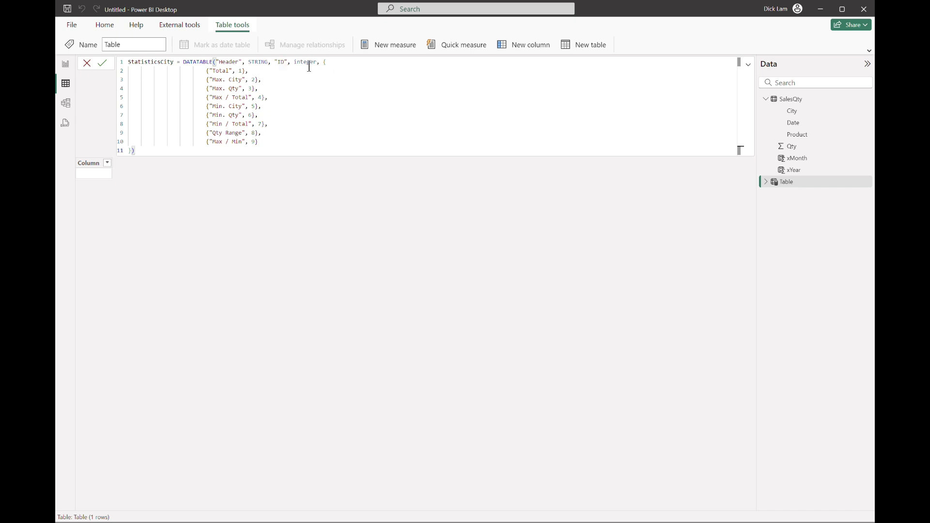
{"action": "left_click", "coordinate": [247, 71]}
{"action": "type", "text": ","}
{"action": "key", "text": "Return"}
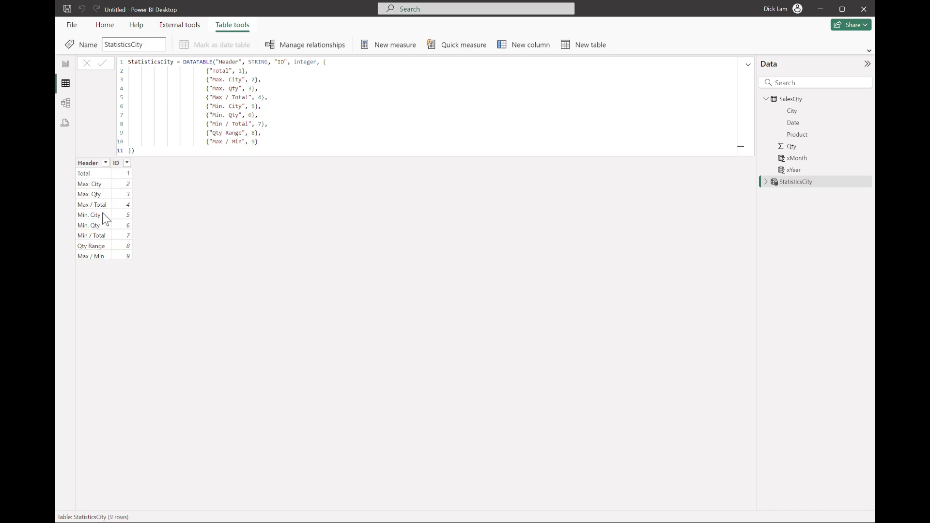
Step: Create a StatisticsProduct DATATABLE with Header and ID columns, numbering Total, product max/min, quantity, ratio and range headers 1 to 9
{"action": "left_click", "coordinate": [110, 29]}
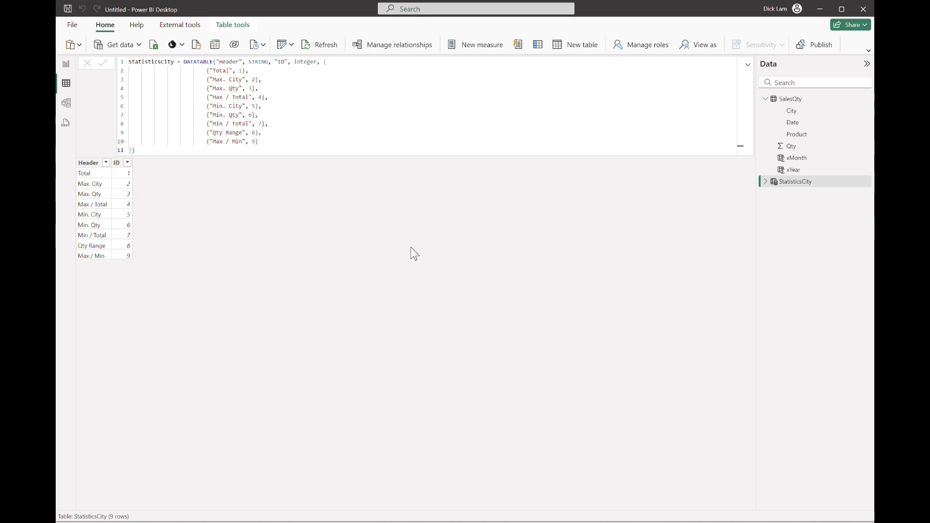
{"action": "left_click", "coordinate": [569, 42]}
{"action": "type", "text": "StatisticsProduct = DATATABLE(\"Header\", STRING, \"ID\", integer, { \t\t\t\t\t\t{\"Total\", 1}, \t\t\t\t\t\t{\"Max. Product\", 2}, \t\t\t\t\t\t{\"Max. Qty\", 3}, \t\t\t\t\t\t{\"Max / Total\", 4}, \t\t\t\t\t\t{\"Min. Product\", 5}, \t\t\t\t\t\t{\"Min. Qty\", 6}, \t\t\t\t\t\t{\"Min / Total\", 7}, \t\t\t\t\t\t{\"Qty Range\", 8}, \t\t\t\t\t\t{\"Max / Min\", 9} })"}
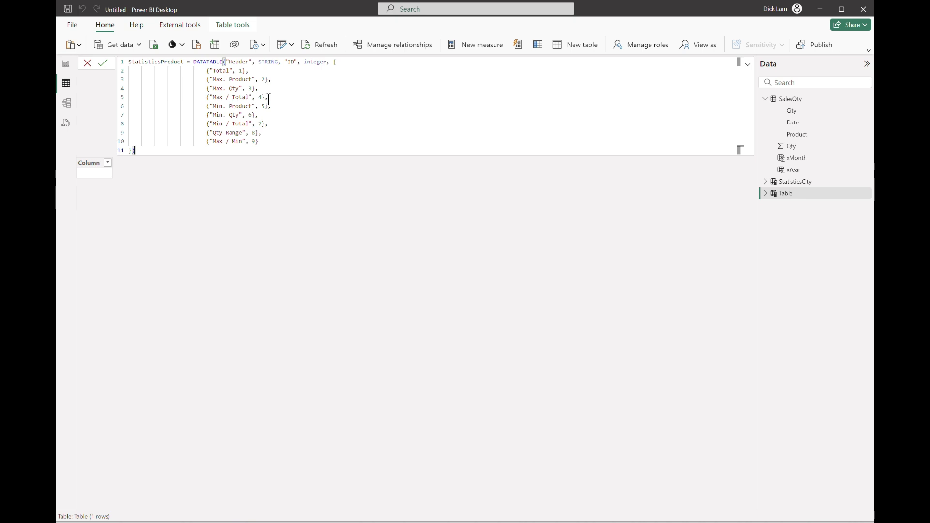
{"action": "key", "text": "Return"}
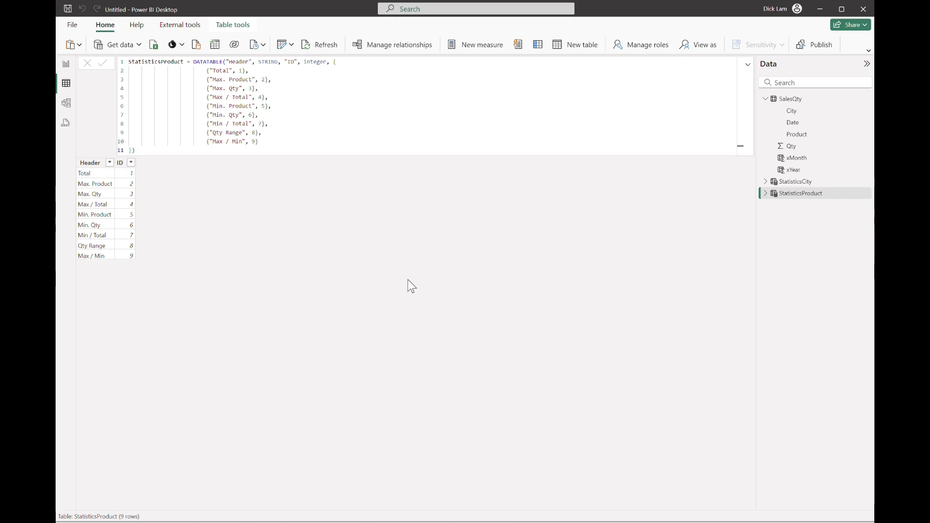
Step: Create a HeaderCity UNION table of distinct SalesQty cities, a Total1 row and StatisticsCity headers, with dType, City and space-padded fCity columns
{"action": "left_click", "coordinate": [580, 45]}
{"action": "type", "text": "HeaderCity = UNION( \t\t\tDISTINCT(SELECTCOLUMNS(SalesQty, \"dType\", \"City\", \"City\", SalesQty[City], \"fCity\", REPT(\" \", 11) & SalesQty[City])), \t\t\tDATATABLE(\"dType\", STRING, \"City\", STRING, \"fCity\", STRING, \t\t\t\t\t\t{{\"City\", \"Total1\", \"          Total\"}}), \t\t\tSELECTCOLUMNS(StatisticsCity, \"dType\", \"Statistics\", \"City\", StatisticsCity[Header], \"fCity\", REPT(\" \", 10 - StatisticsCity[ID]) & StatisticsCity[Header]) )"}
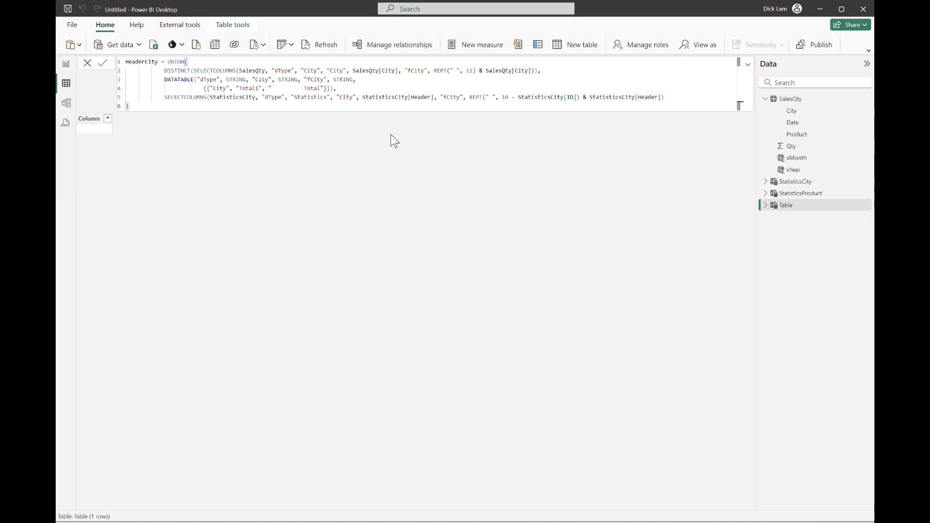
{"action": "key", "text": "Return"}
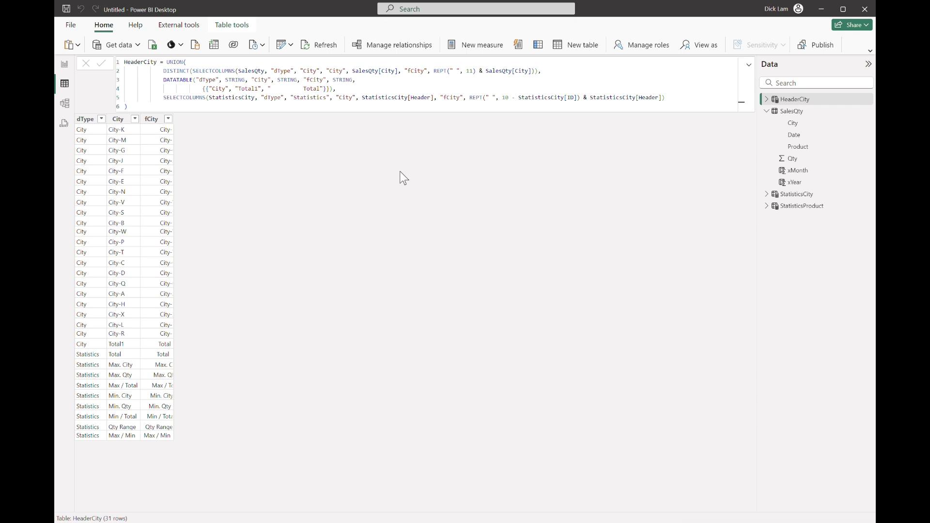
Step: Widen the fCity column of the HeaderCity table and sort it in ascending order
{"action": "left_click_drag", "start_coordinate": [174, 120], "coordinate": [194, 119]}
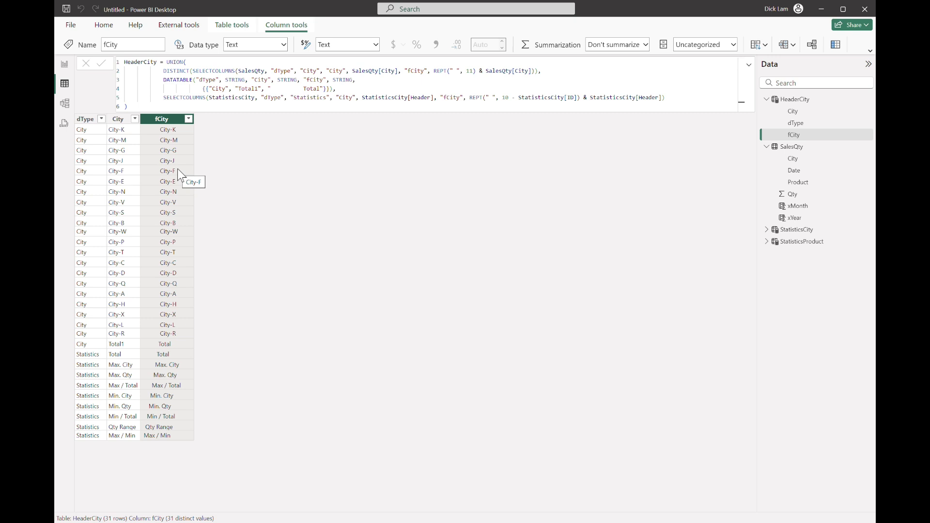
{"action": "left_click", "coordinate": [188, 119]}
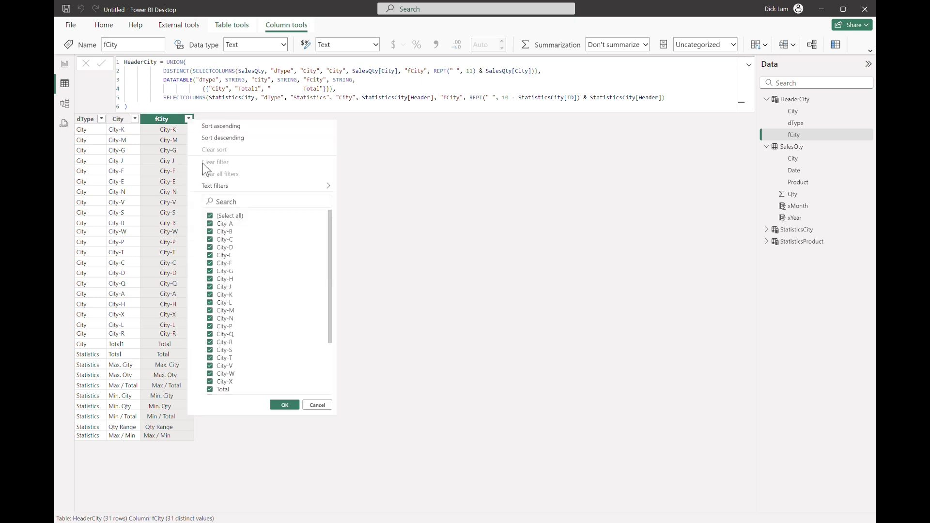
{"action": "left_click", "coordinate": [260, 129]}
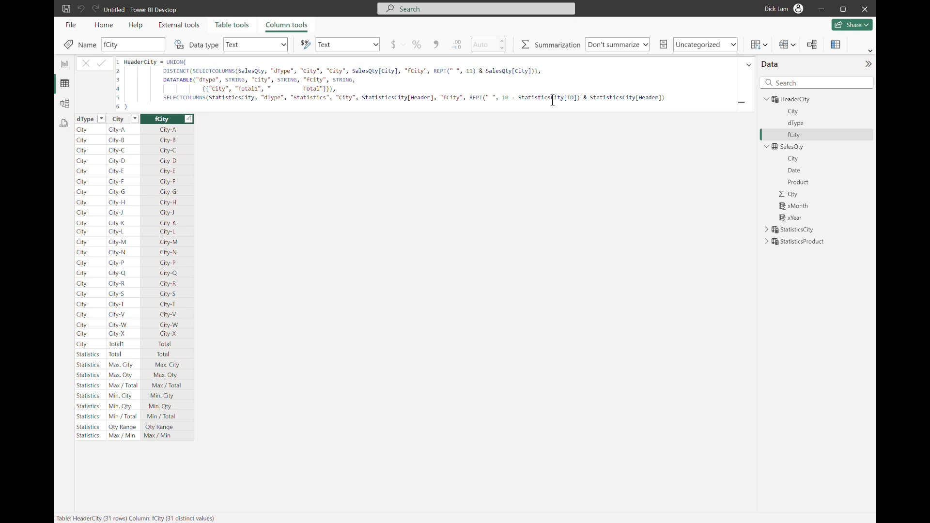
Step: Compare the Header and ID values in StatisticsCity with the statistics rows in HeaderCity
{"action": "left_click", "coordinate": [797, 230]}
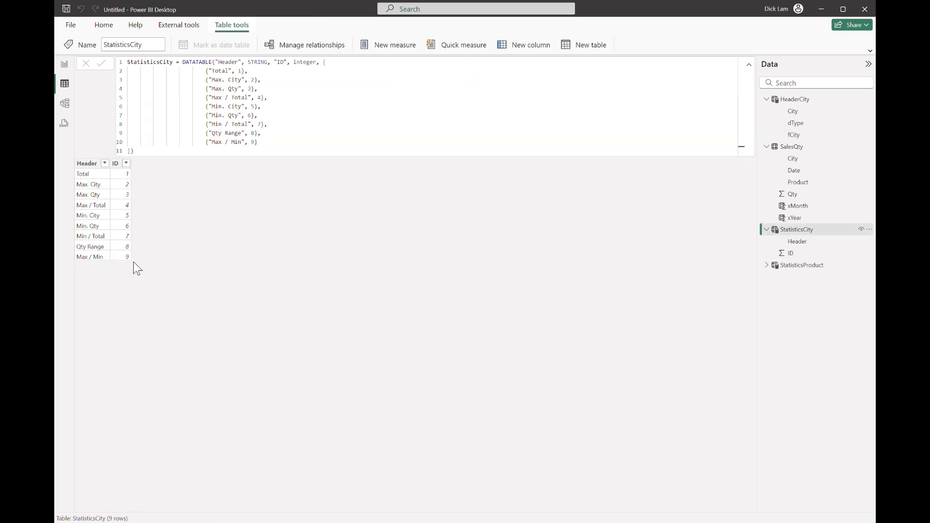
{"action": "left_click", "coordinate": [807, 99]}
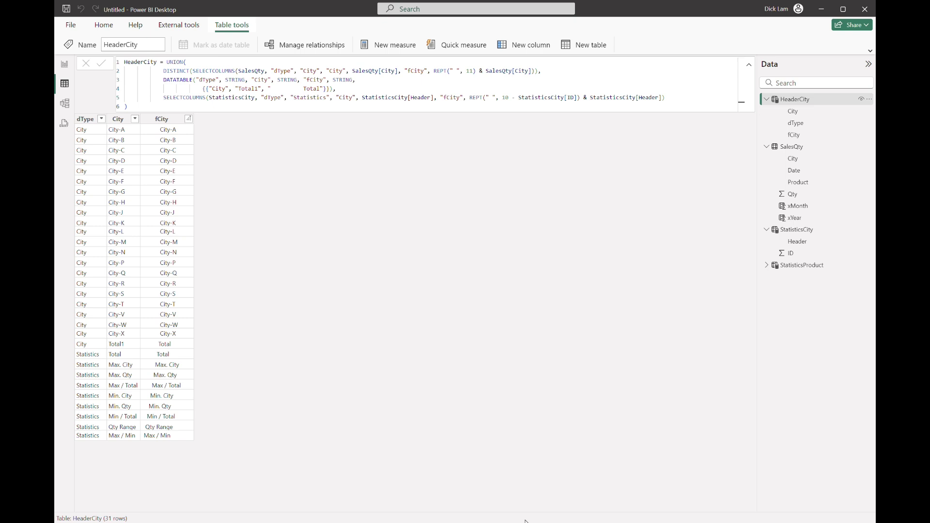
{"action": "left_click", "coordinate": [806, 230]}
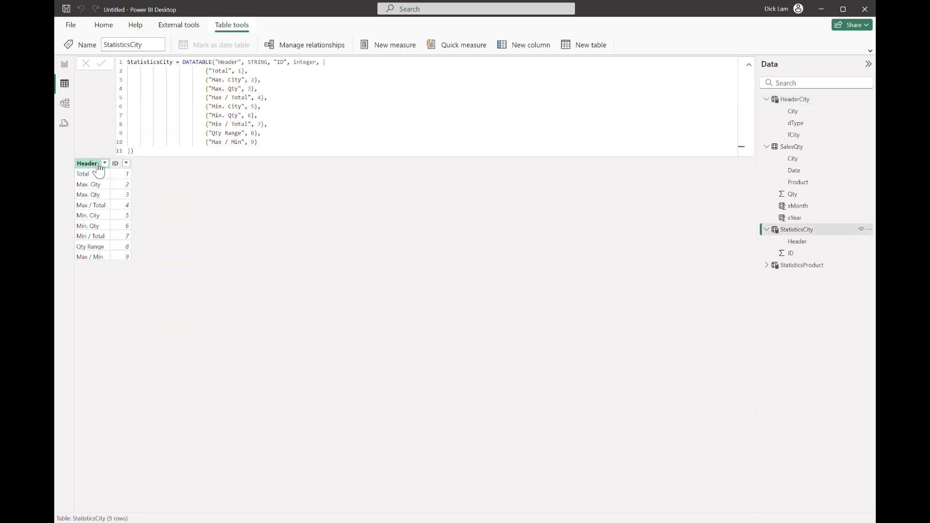
{"action": "left_click", "coordinate": [794, 147]}
{"action": "left_click", "coordinate": [810, 99]}
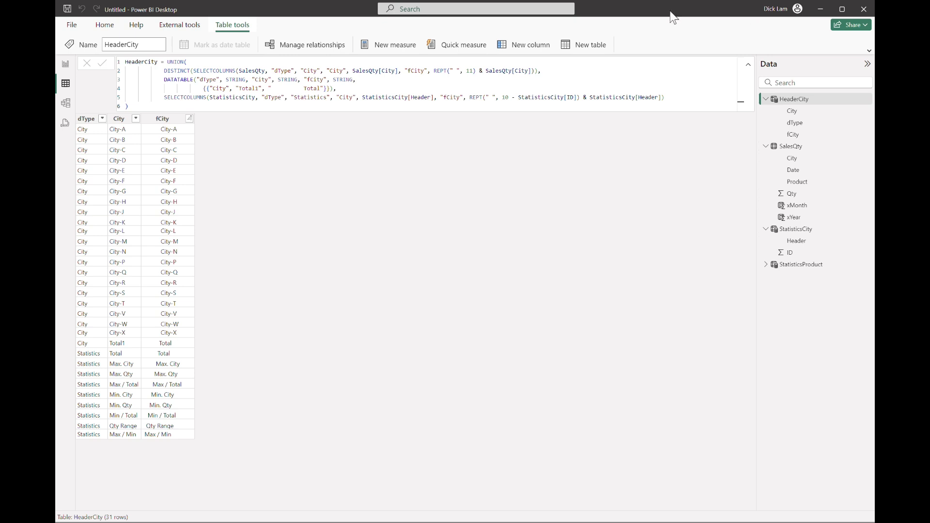
Step: Create a HeaderProduct UNION table of distinct products, a Total1 row and StatisticsProduct headers, with pType, Product and space-padded fProduct columns, and widen fProduct
{"action": "left_click", "coordinate": [590, 44]}
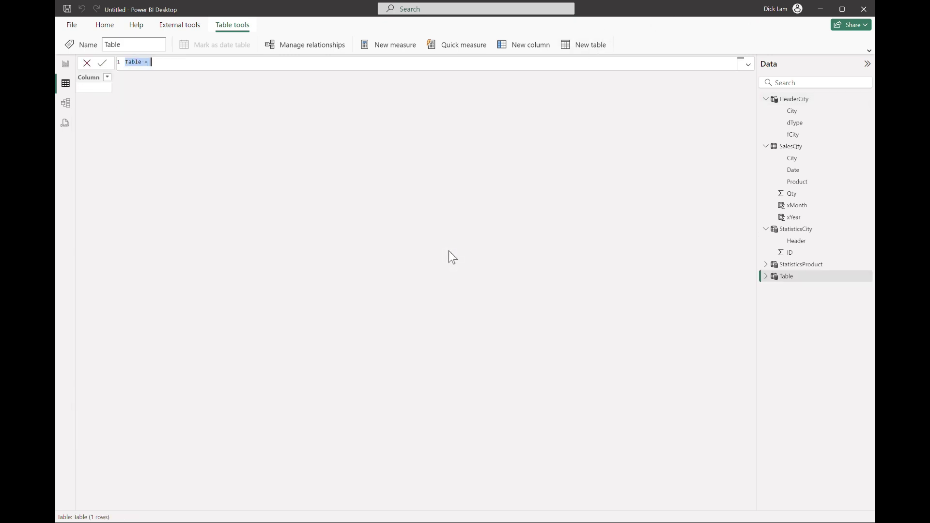
{"action": "key", "text": "ctrl+v"}
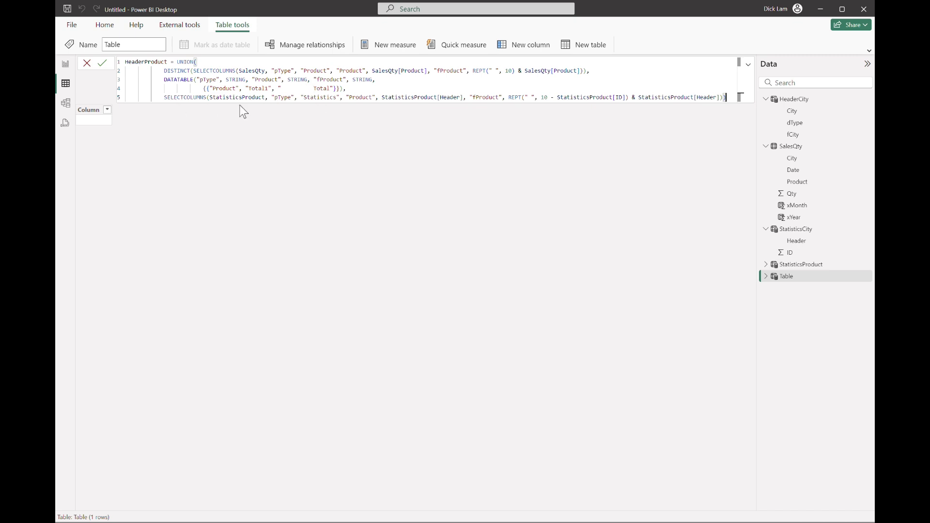
{"action": "key", "text": "Return"}
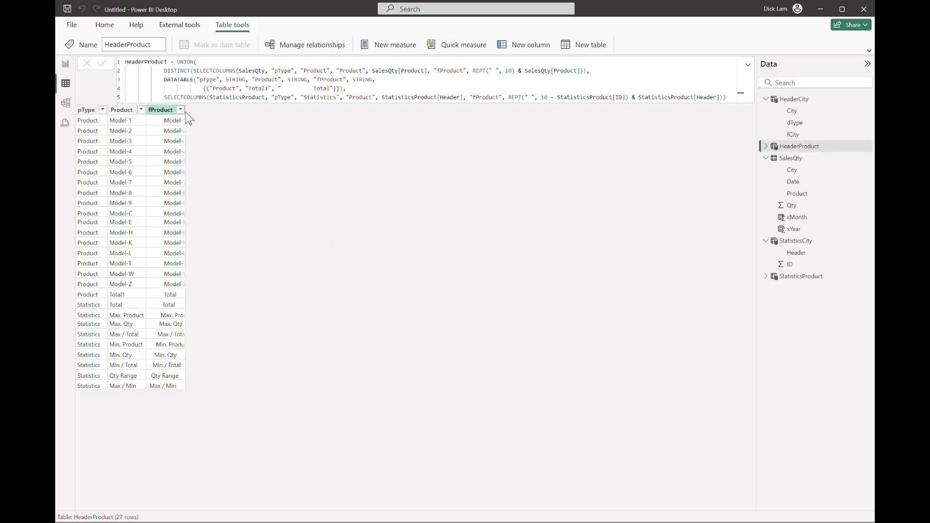
{"action": "left_click_drag", "start_coordinate": [185, 112], "coordinate": [211, 111]}
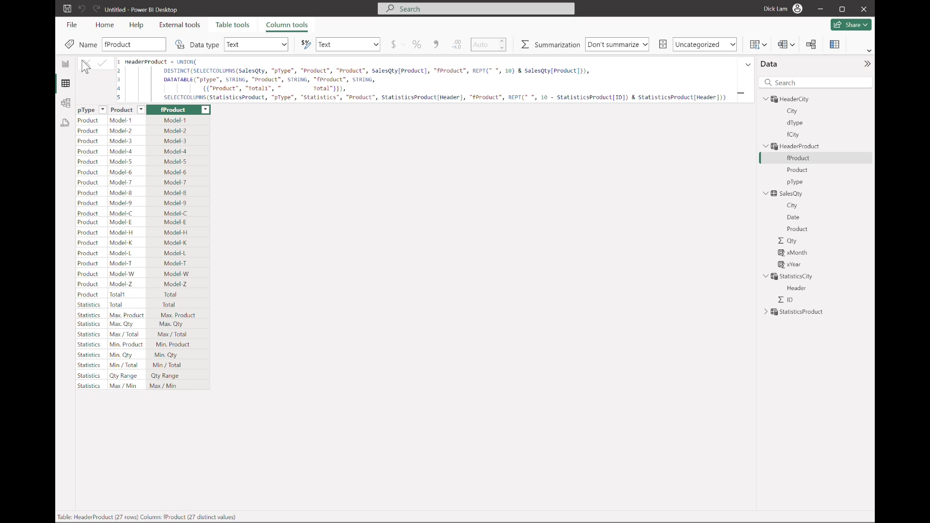
Step: Insert a matrix visual on the report page, stretch it across the page width and use HeaderCity's fCity as its rows
{"action": "left_click", "coordinate": [65, 63]}
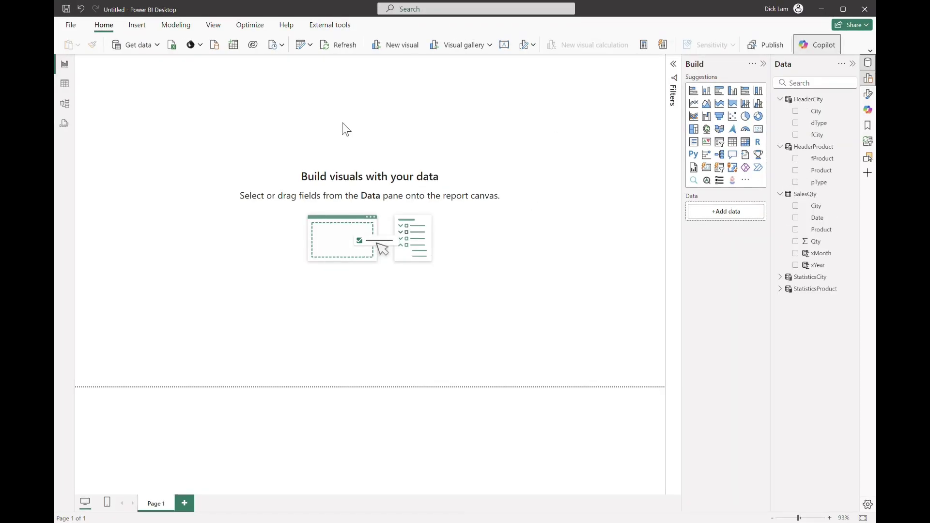
{"action": "left_click", "coordinate": [137, 25]}
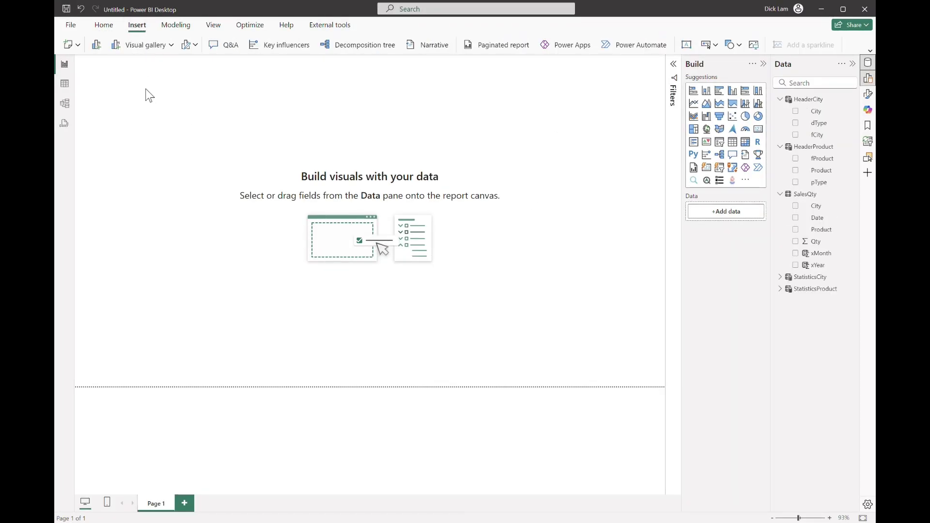
{"action": "left_click", "coordinate": [172, 45]}
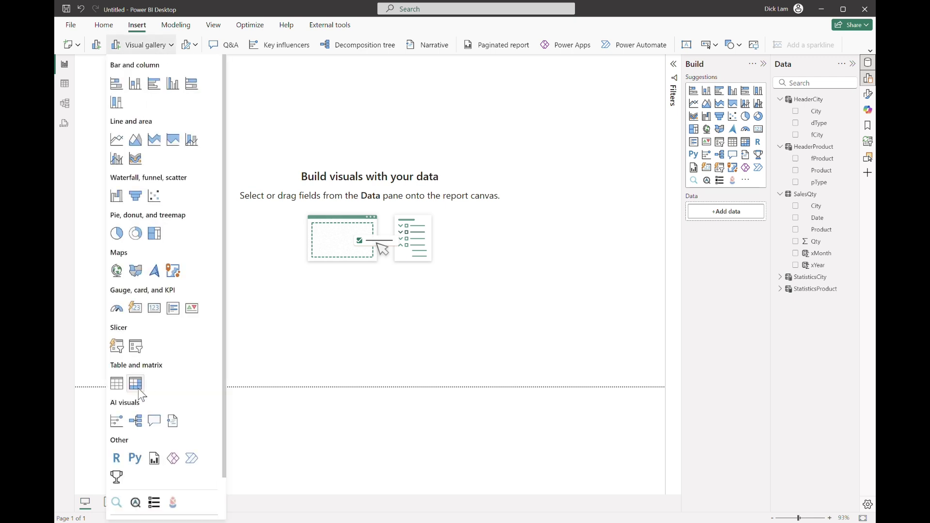
{"action": "left_click", "coordinate": [133, 383]}
{"action": "left_click_drag", "start_coordinate": [164, 174], "coordinate": [704, 364]}
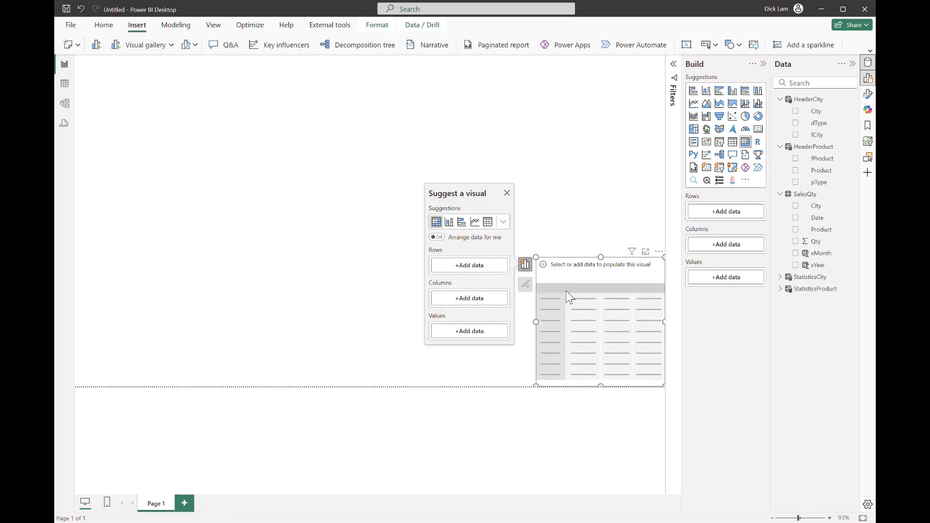
{"action": "left_click_drag", "start_coordinate": [536, 245], "coordinate": [76, 97]}
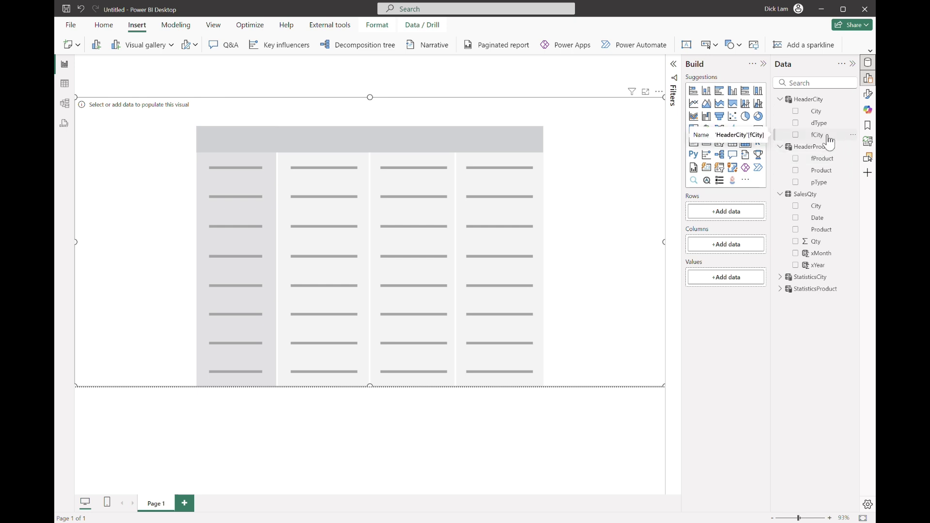
{"action": "left_click_drag", "start_coordinate": [830, 142], "coordinate": [723, 209]}
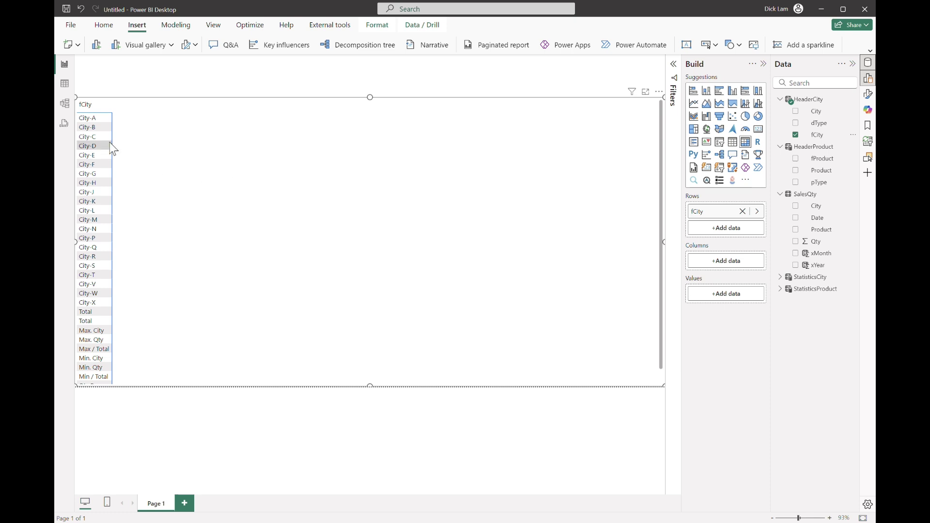
{"action": "scroll", "coordinate": [97, 254], "scroll_direction": "down", "scroll_amount": 2}
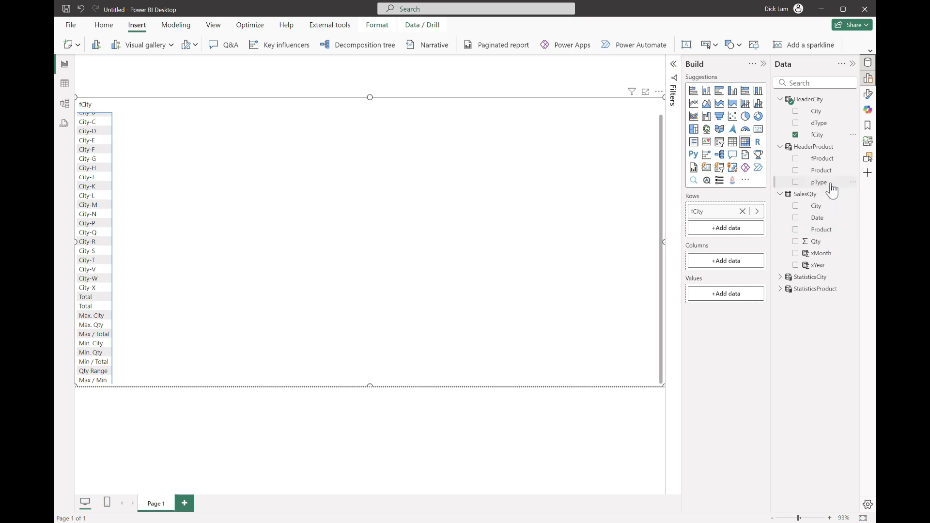
Step: Try to use HeaderProduct's fProduct as the matrix columns, view the relationship details and remove the field again
{"action": "left_click_drag", "start_coordinate": [833, 160], "coordinate": [754, 264]}
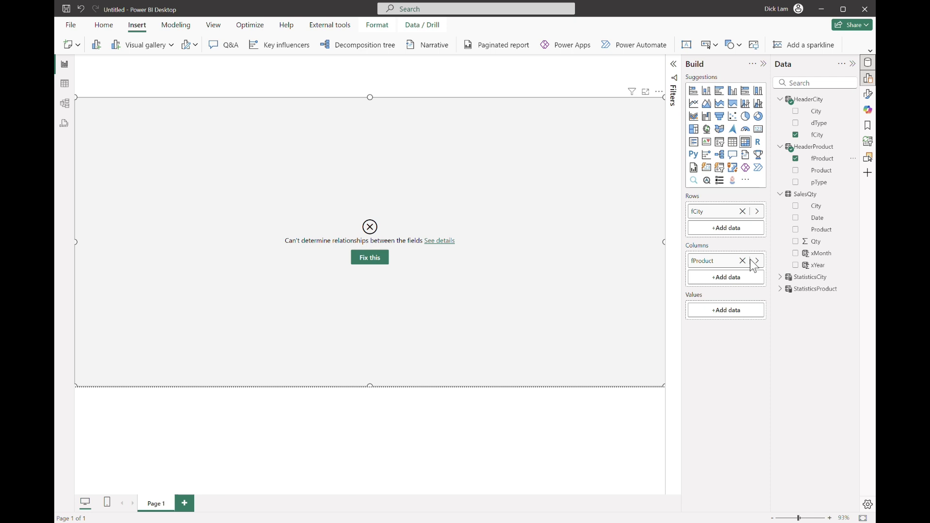
{"action": "left_click", "coordinate": [441, 243]}
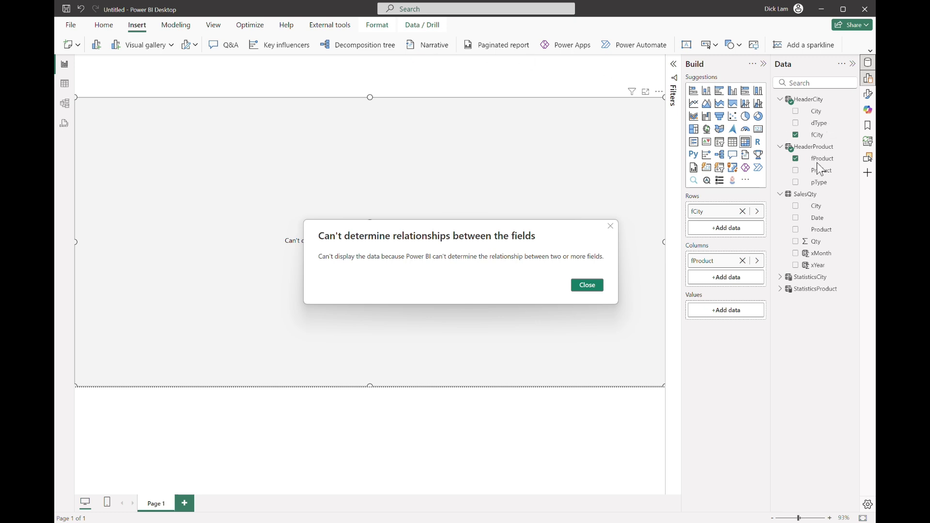
{"action": "left_click", "coordinate": [595, 284]}
{"action": "left_click", "coordinate": [743, 261]}
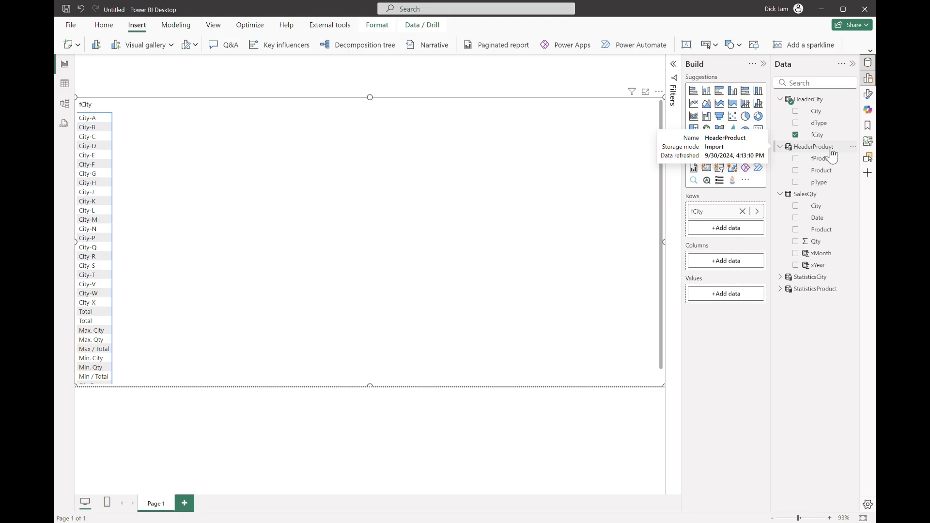
Step: Assign HeaderProduct's UNION expression to a variable named TmpTbl on a new line of the table formula
{"action": "left_click", "coordinate": [64, 84]}
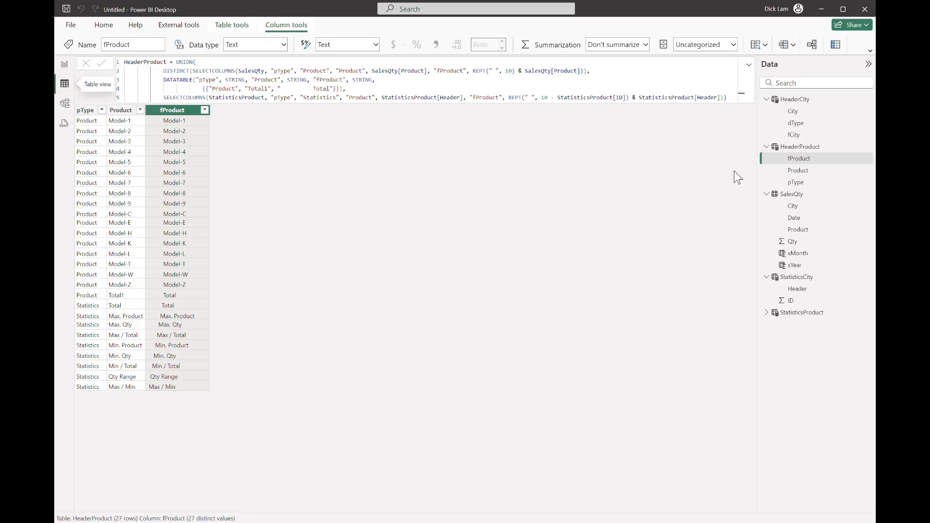
{"action": "left_click", "coordinate": [798, 148]}
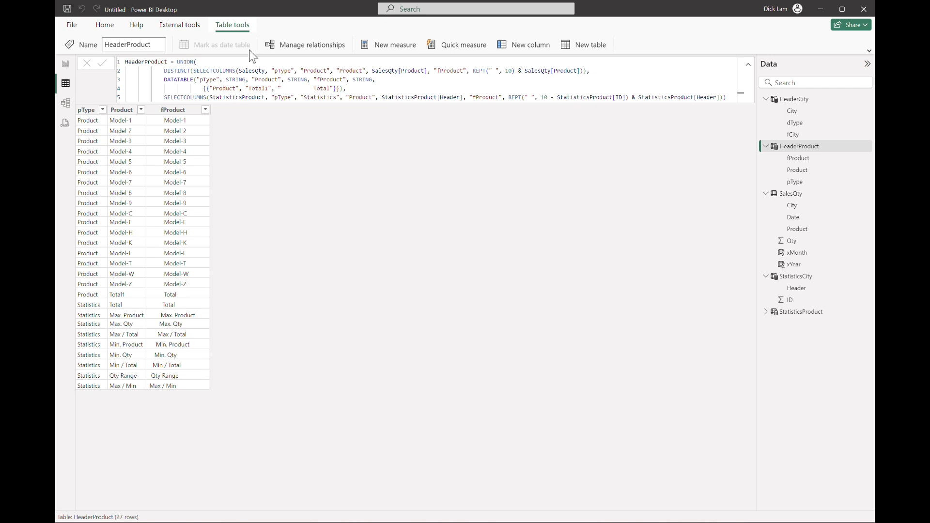
{"action": "double_click", "coordinate": [178, 62]}
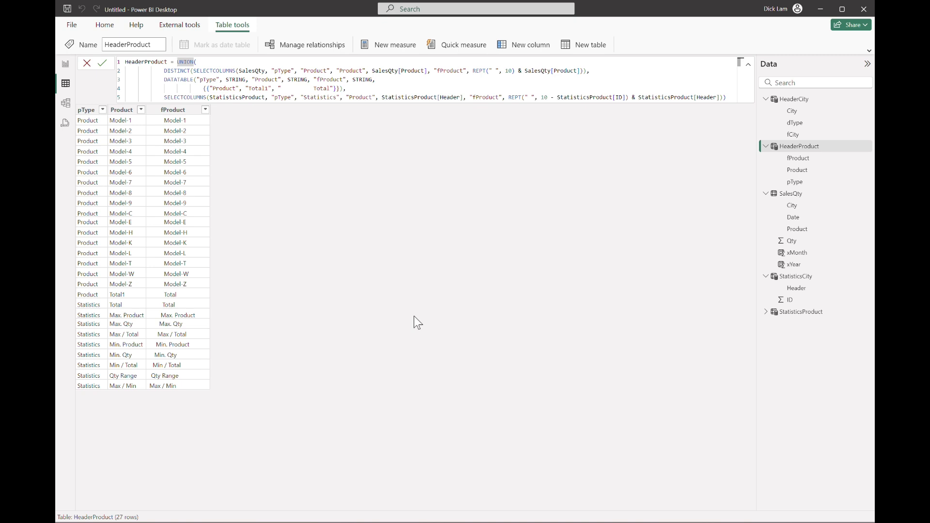
{"action": "key", "text": "shift+Return"}
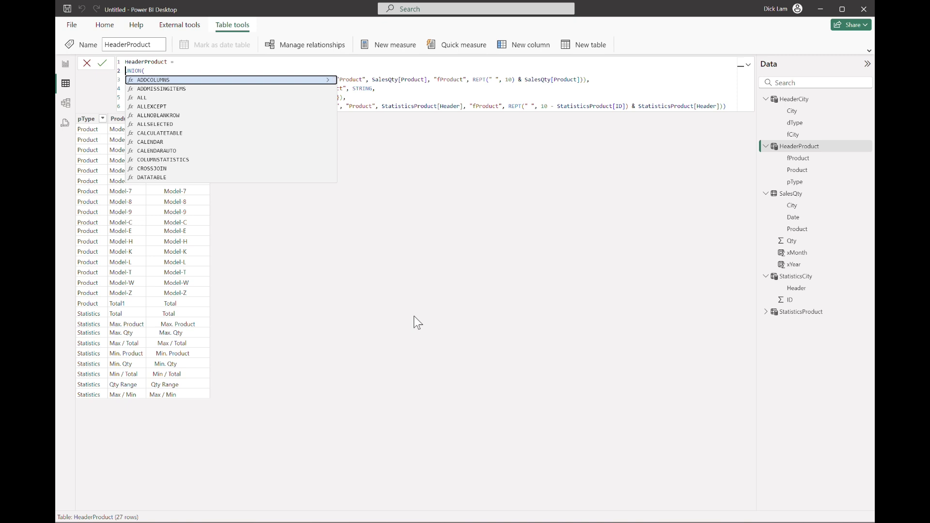
{"action": "type", "text": "Var TmpTbl ="}
Step: Indent the four argument lines under the TmpTbl UNION in the HeaderProduct formula by two levels
{"action": "key", "text": "Down"}
{"action": "key", "text": "Home"}
{"action": "key", "text": "shift+Down"}
{"action": "key", "text": "shift+Down"}
{"action": "key", "text": "shift+Down"}
{"action": "key", "text": "shift+End"}
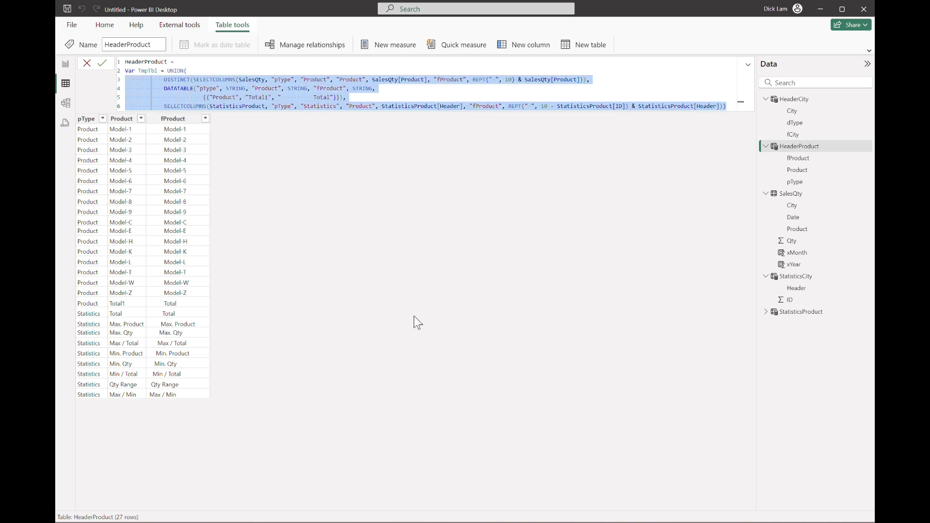
{"action": "key", "text": "Tab"}
{"action": "key", "text": "Tab"}
{"action": "key", "text": "Right"}
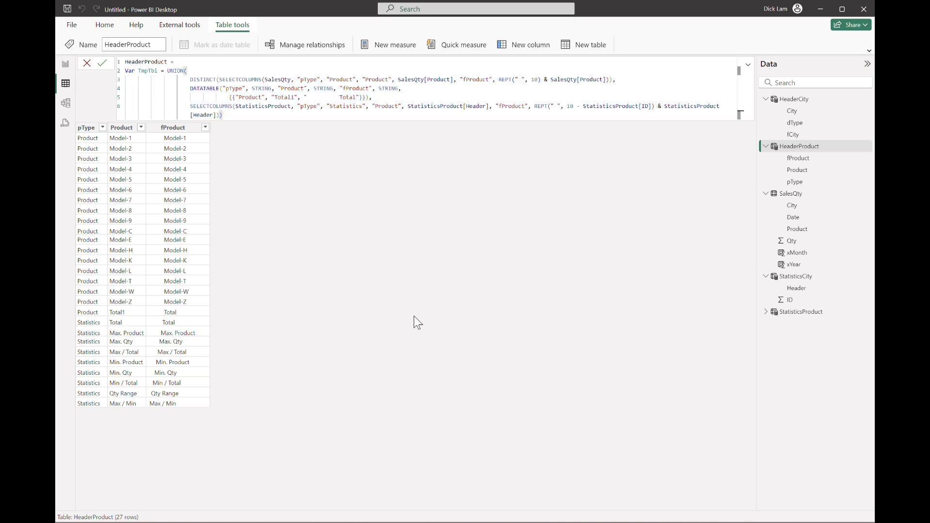
Step: Start an unindented RETURN GENERATE( line after the TmpTbl variable in the HeaderProduct formula
{"action": "key", "text": "Return"}
{"action": "key", "text": "BackSpace"}
{"action": "key", "text": "BackSpace"}
{"action": "key", "text": "BackSpace"}
{"action": "key", "text": "BackSpace"}
{"action": "key", "text": "BackSpace"}
{"action": "type", "text": "ret"}
{"action": "key", "text": "Tab"}
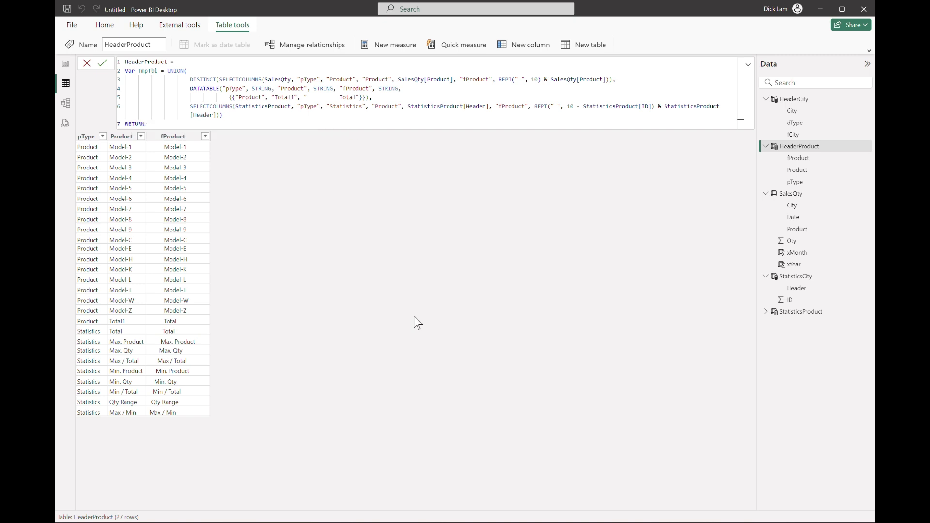
{"action": "type", "text": "generate"}
{"action": "key", "text": "Tab"}
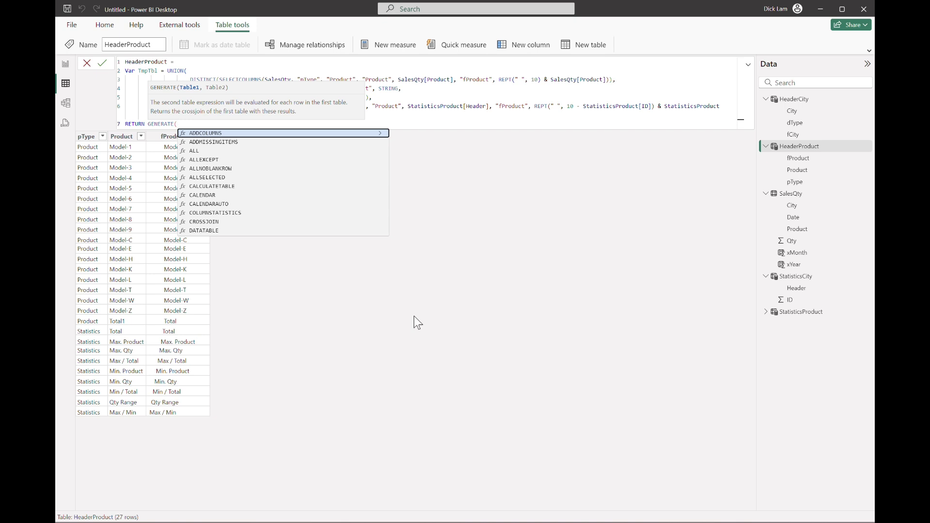
Step: Switch to Excel and examine how the Generate(City, Product) example combines each city with every product
{"action": "key", "text": "alt+Tab"}
{"action": "key", "text": "Tab"}
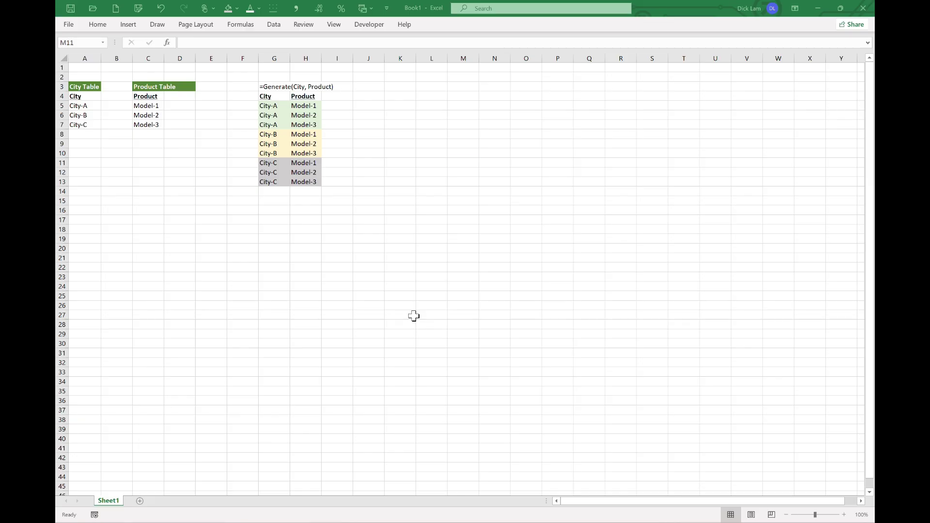
{"action": "left_click", "coordinate": [89, 106]}
{"action": "left_click_drag", "start_coordinate": [89, 106], "coordinate": [90, 125]}
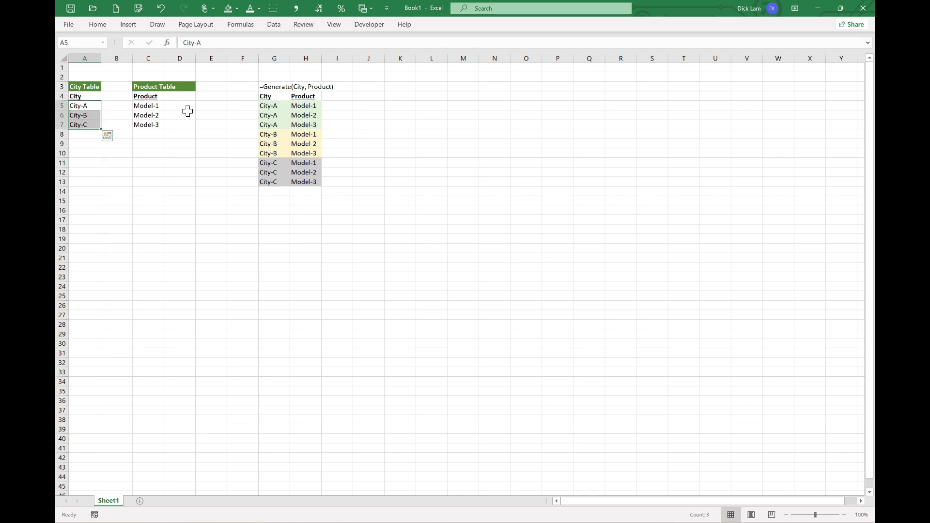
{"action": "left_click_drag", "start_coordinate": [149, 107], "coordinate": [148, 125]}
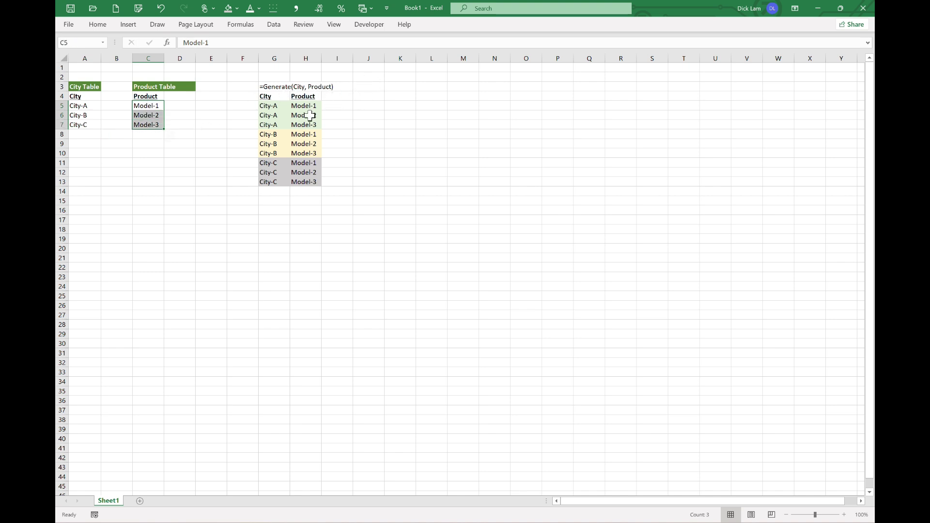
{"action": "left_click_drag", "start_coordinate": [262, 105], "coordinate": [315, 182]}
{"action": "left_click", "coordinate": [267, 164]}
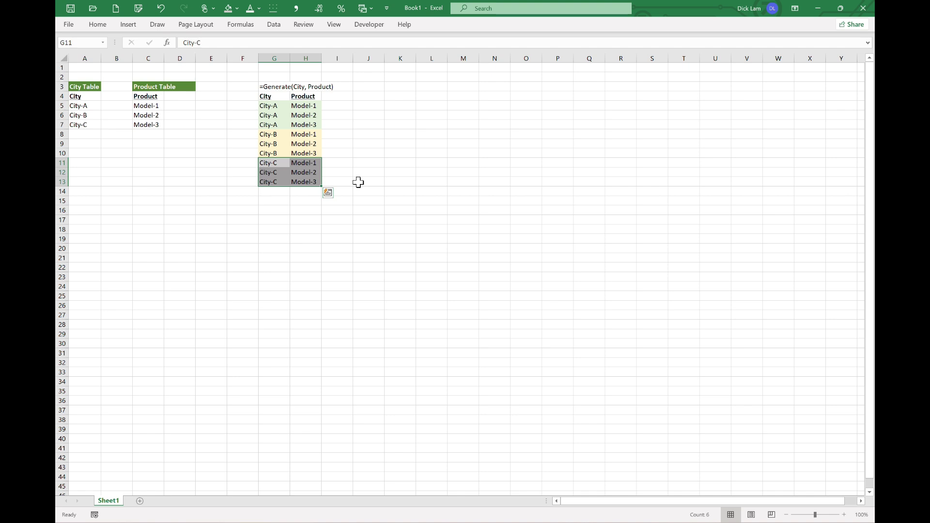
Step: Switch back to Power BI and complete HeaderProduct's return line as GENERATE(DISTINCT(HeaderCity[City]), TmpTbl), committing the formula
{"action": "key", "text": "alt+Tab"}
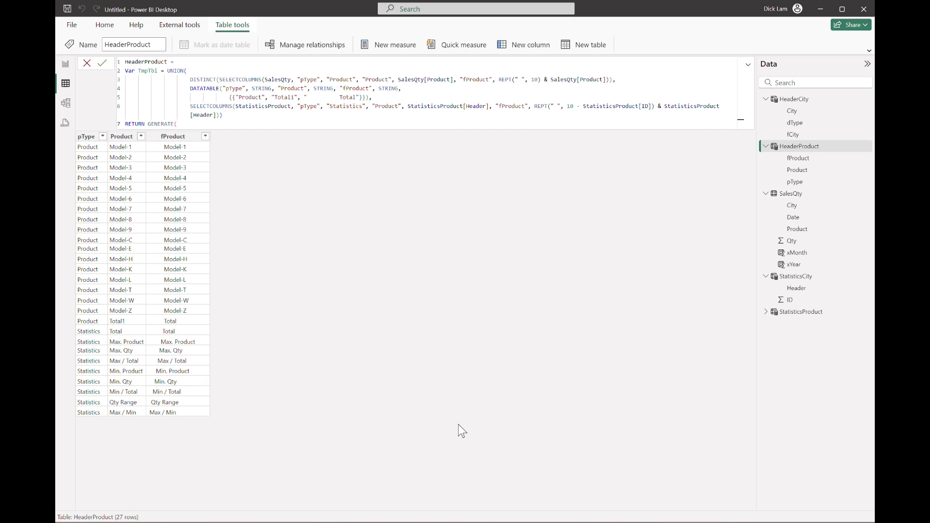
{"action": "type", "text": "distinct"}
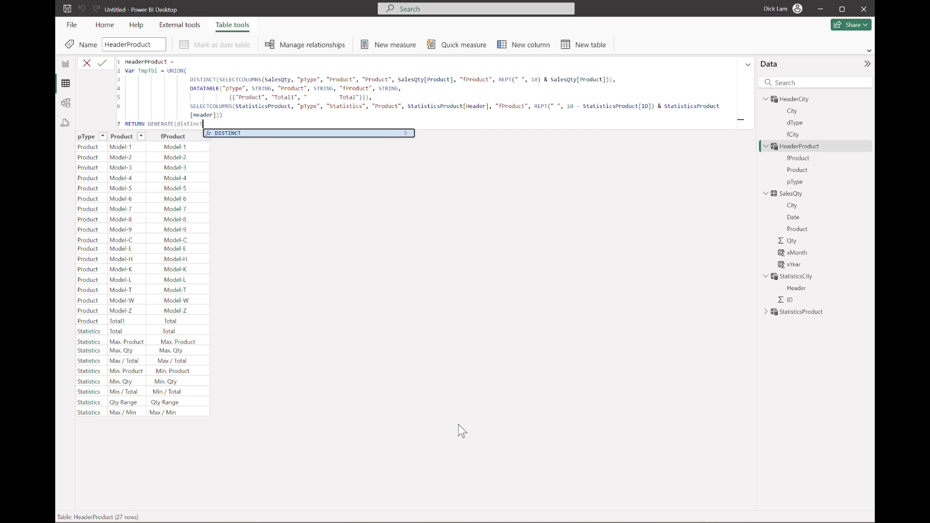
{"action": "key", "text": "Tab"}
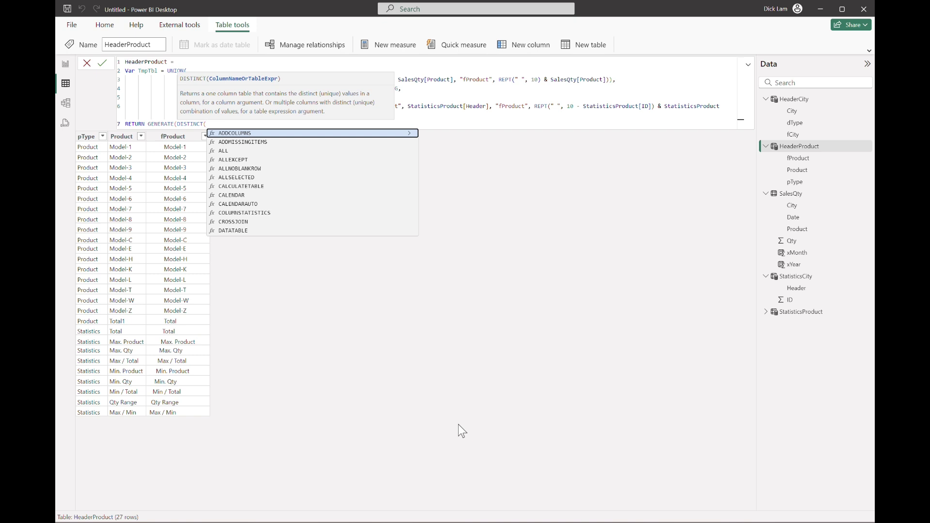
{"action": "type", "text": "city"}
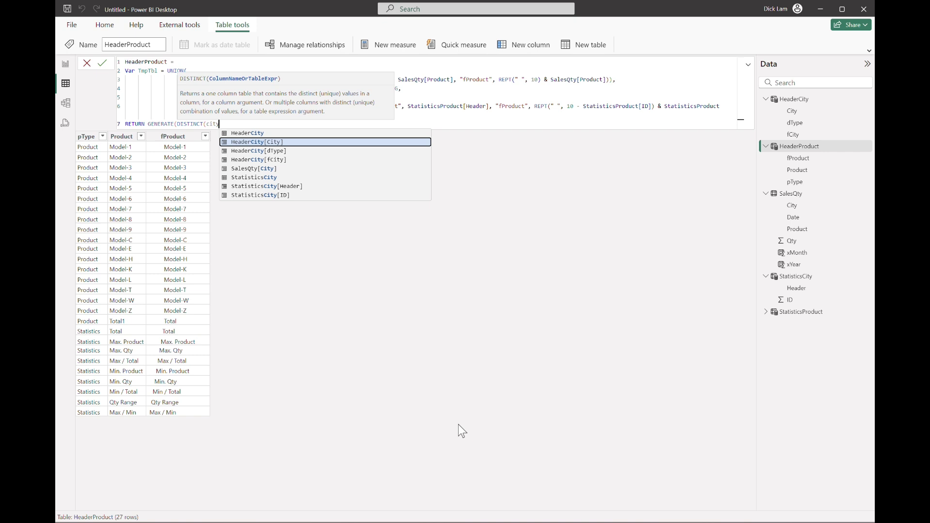
{"action": "key", "text": "Tab"}
{"action": "type", "text": ")"}
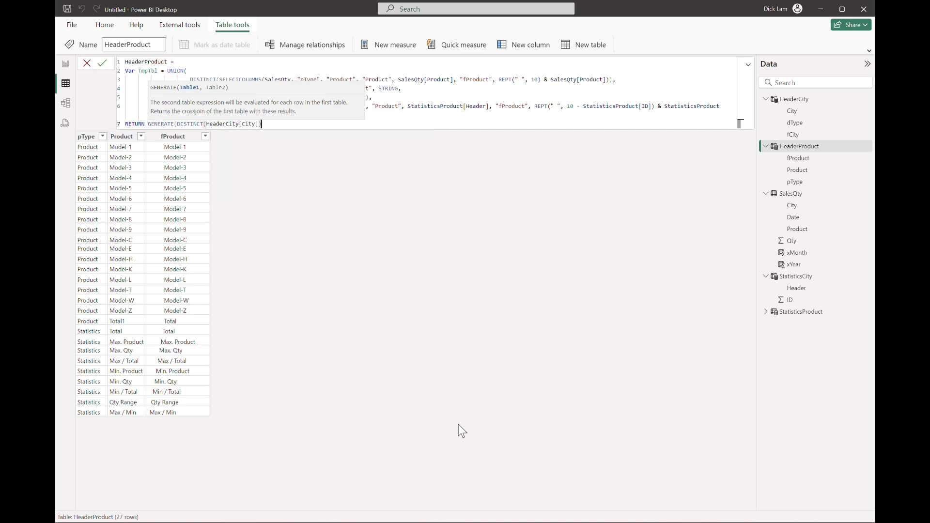
{"action": "type", "text": ", TmpTbl"}
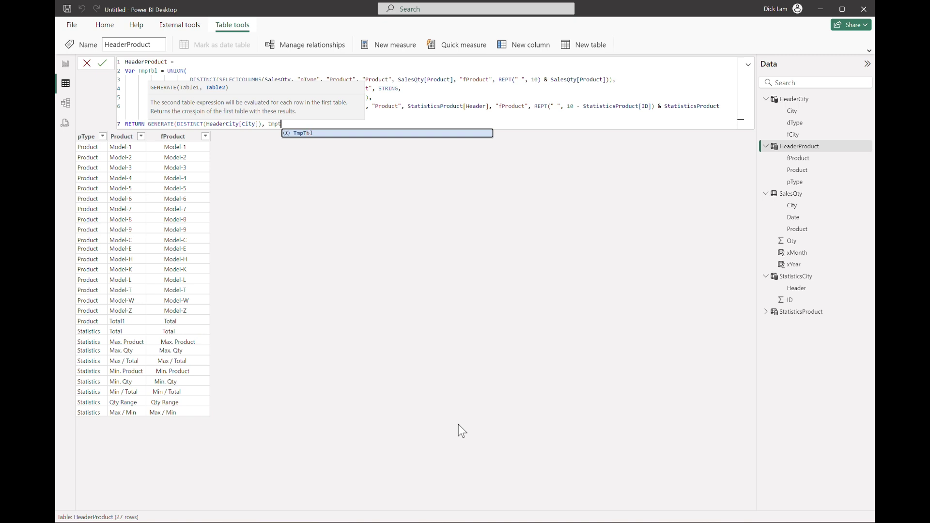
{"action": "type", "text": ")"}
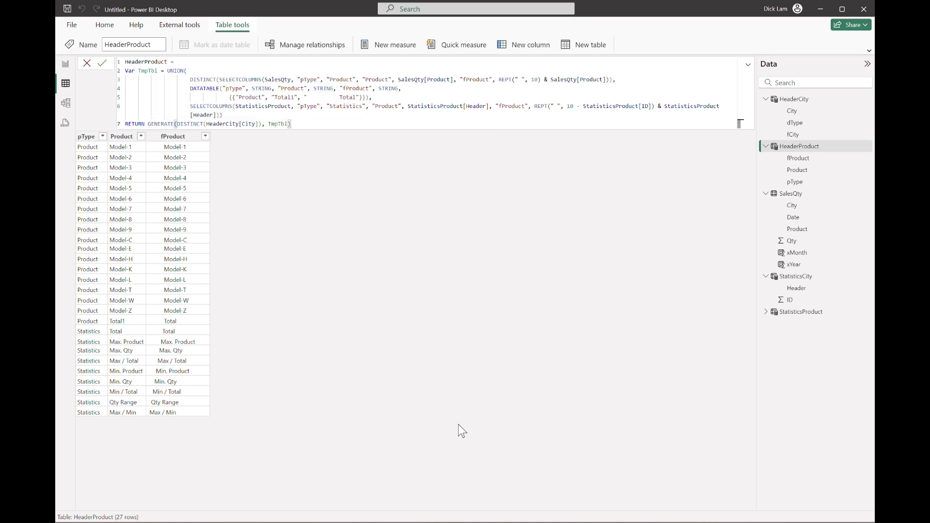
{"action": "key", "text": "Return"}
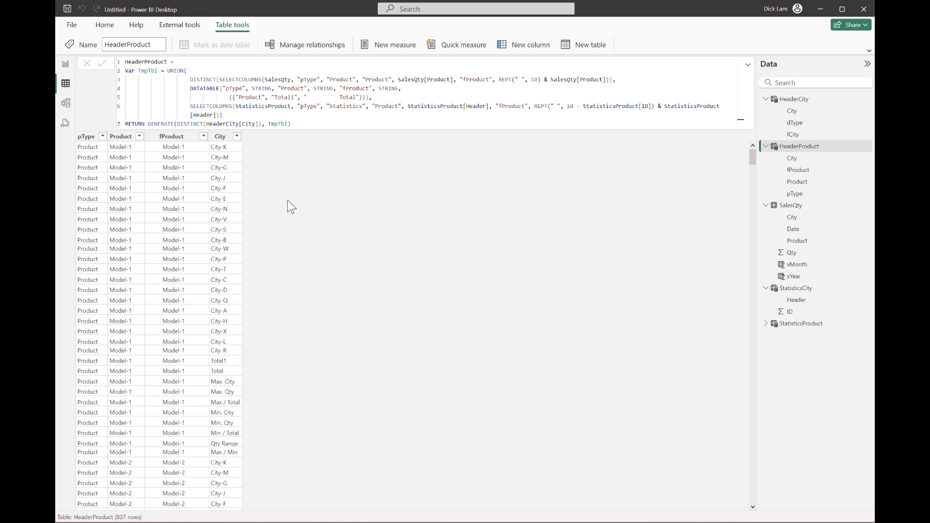
Step: Filter the HeaderProduct table's City column to show only City-A
{"action": "left_click", "coordinate": [238, 137]}
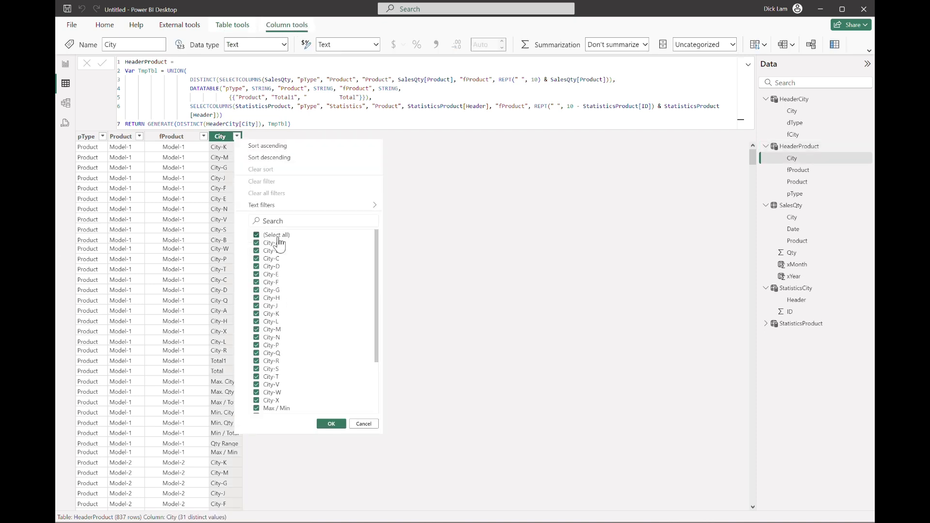
{"action": "left_click", "coordinate": [257, 235]}
{"action": "left_click", "coordinate": [268, 243]}
{"action": "left_click", "coordinate": [330, 423]}
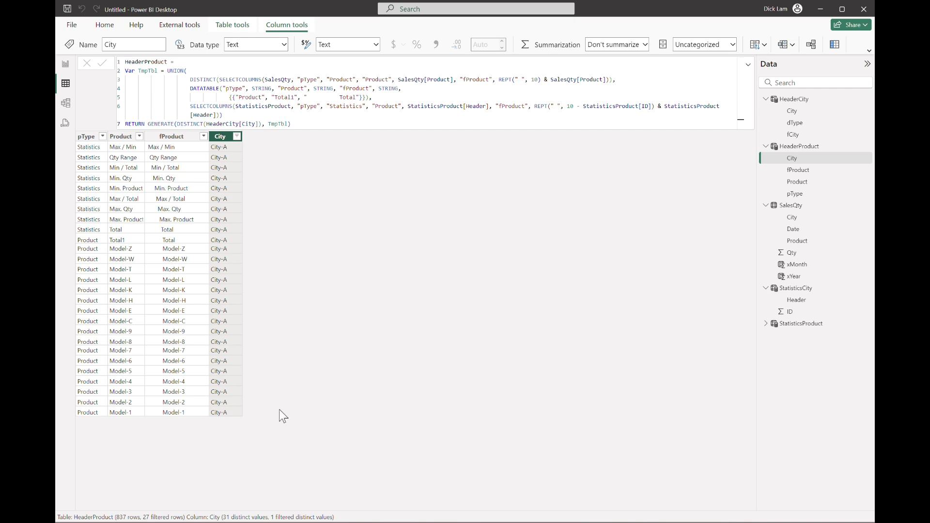
Step: Sort the filtered HeaderProduct rows by fProduct in ascending order and widen the fProduct column slightly
{"action": "left_click", "coordinate": [203, 137]}
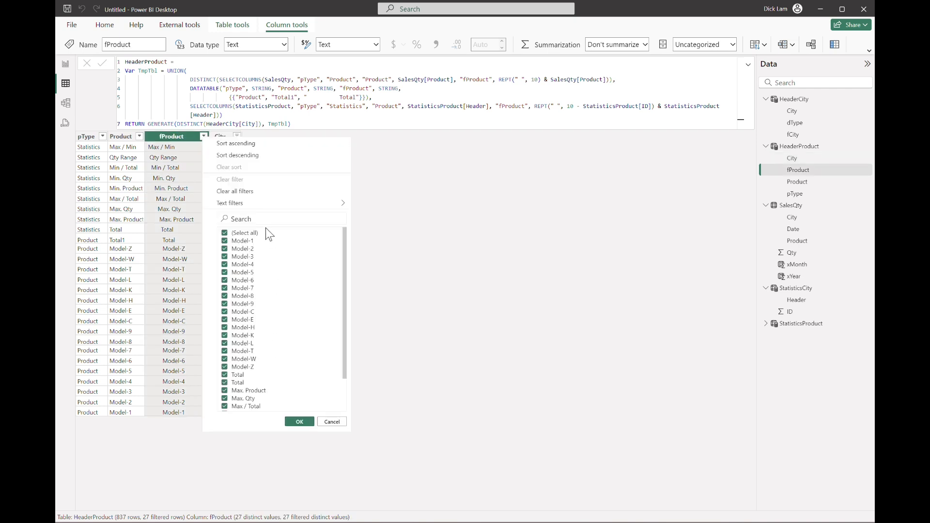
{"action": "left_click", "coordinate": [254, 145]}
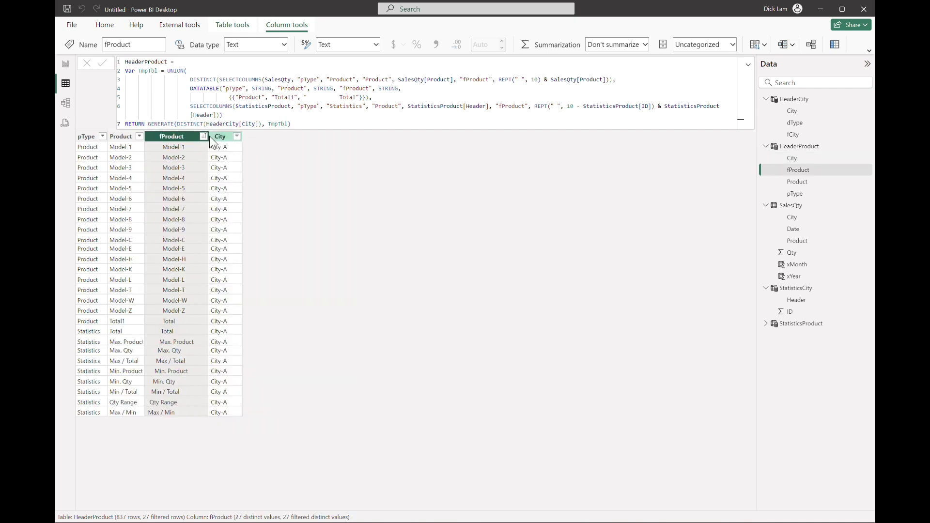
{"action": "left_click_drag", "start_coordinate": [208, 138], "coordinate": [231, 138]}
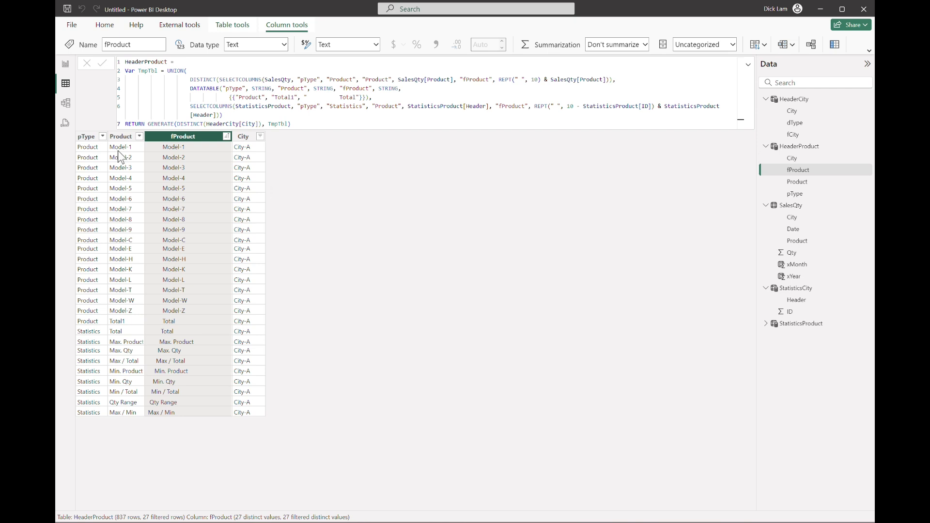
Step: In the model diagram, collapse the properties pane and place HeaderCity below SalesQty with HeaderProduct beside it
{"action": "left_click", "coordinate": [66, 103]}
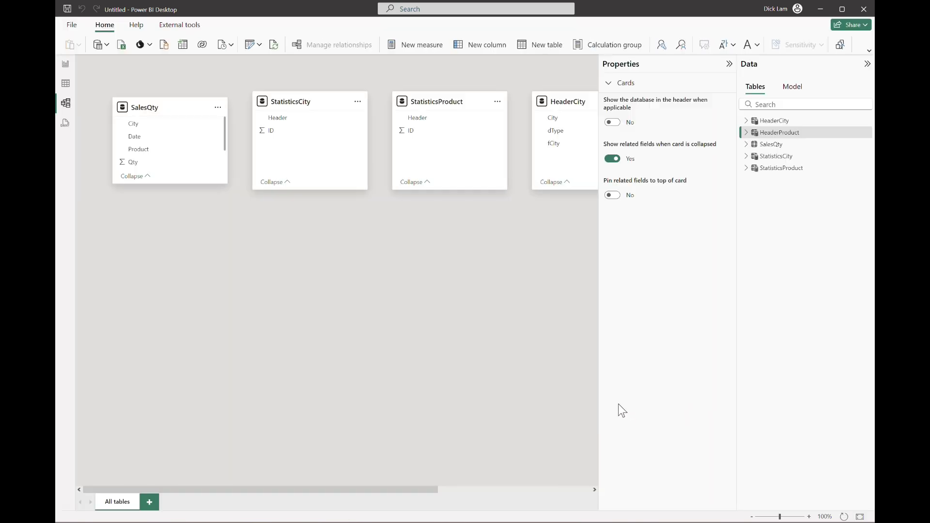
{"action": "left_click", "coordinate": [729, 64]}
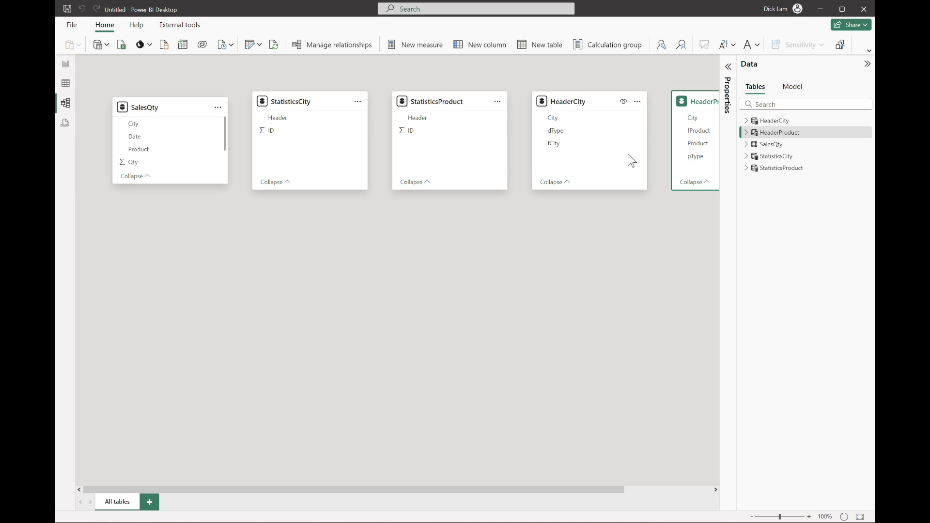
{"action": "left_click_drag", "start_coordinate": [572, 92], "coordinate": [152, 213]}
{"action": "left_click_drag", "start_coordinate": [691, 105], "coordinate": [306, 220]}
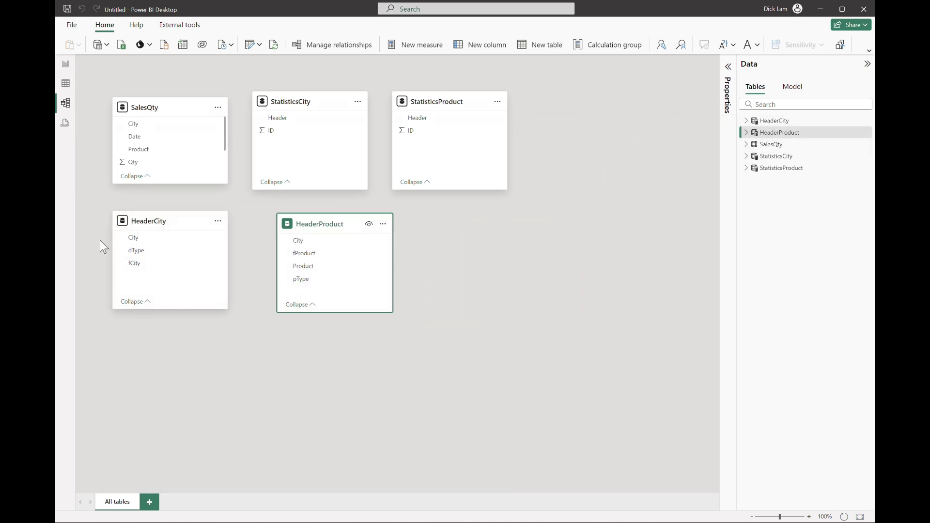
Step: Create an active one-to-many relationship from HeaderCity's City to HeaderProduct's City with cross-filter direction Both
{"action": "left_click_drag", "start_coordinate": [130, 238], "coordinate": [310, 243]}
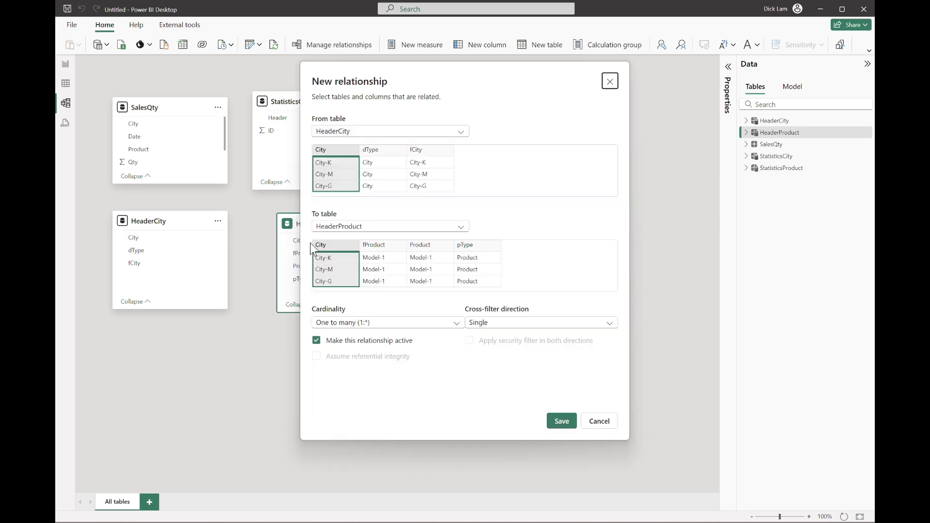
{"action": "left_click", "coordinate": [540, 324]}
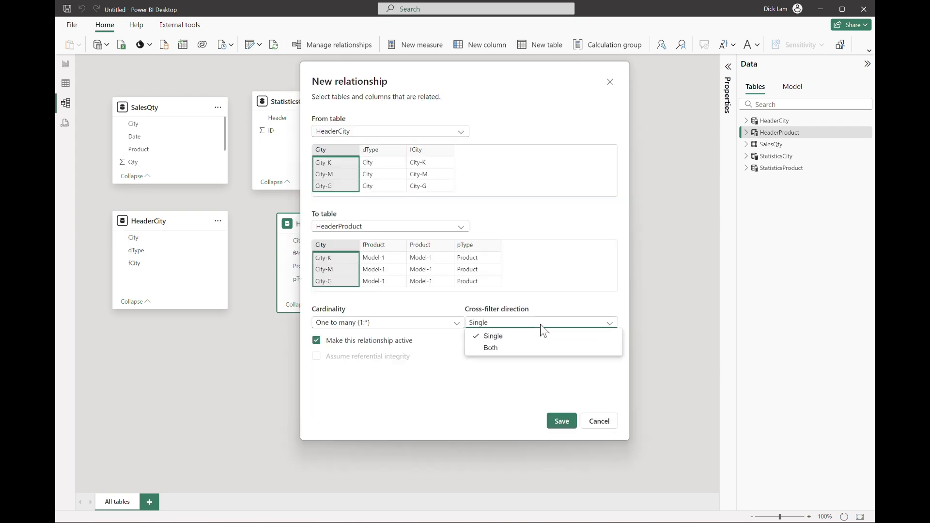
{"action": "left_click", "coordinate": [527, 349]}
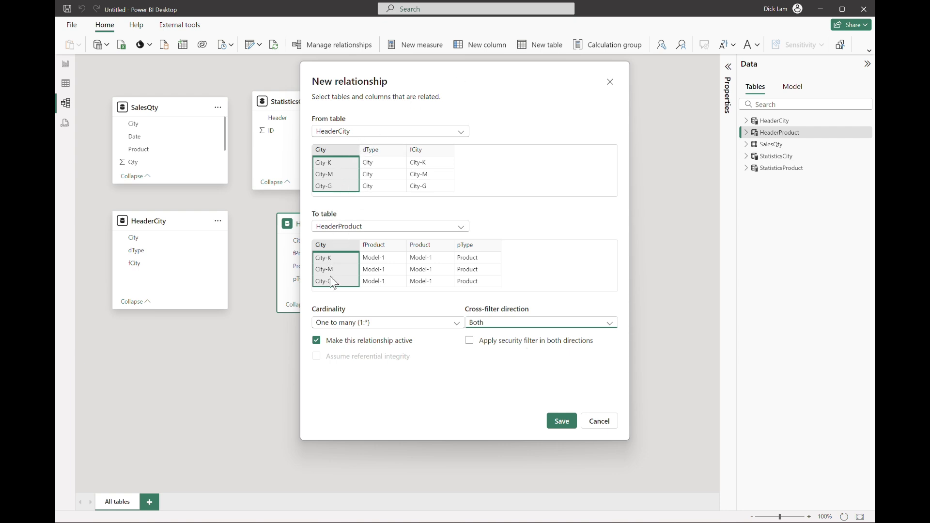
{"action": "left_click", "coordinate": [563, 424]}
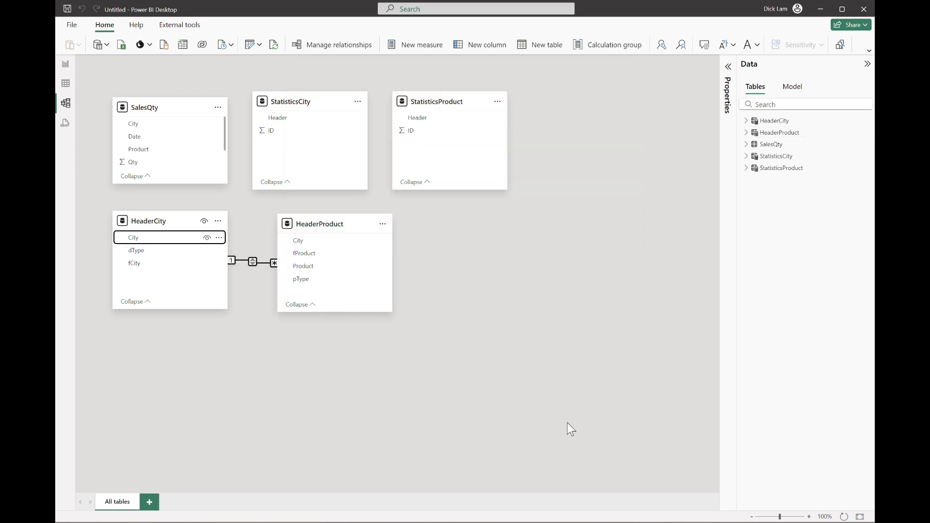
Step: Return to the report and add HeaderProduct's fProduct as the matrix columns, checking the headers through the last statistics column
{"action": "left_click", "coordinate": [66, 68]}
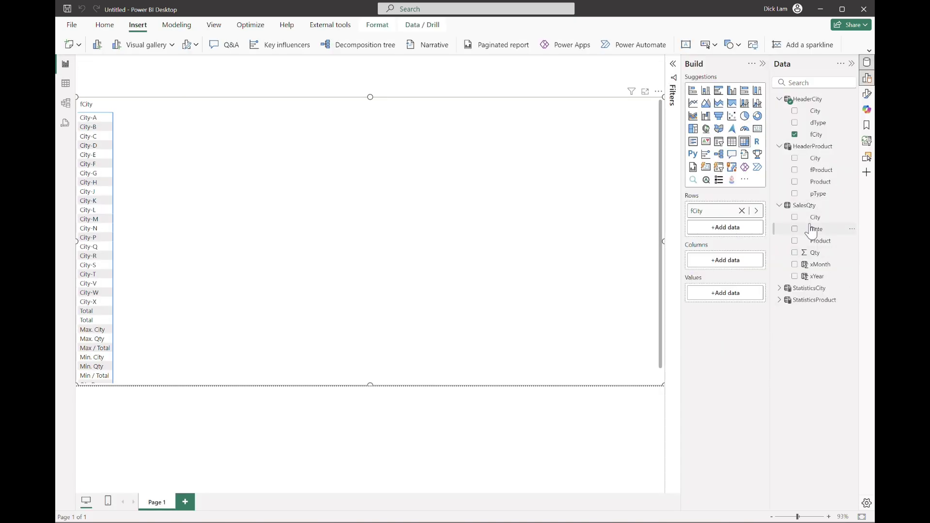
{"action": "left_click_drag", "start_coordinate": [824, 171], "coordinate": [752, 264]}
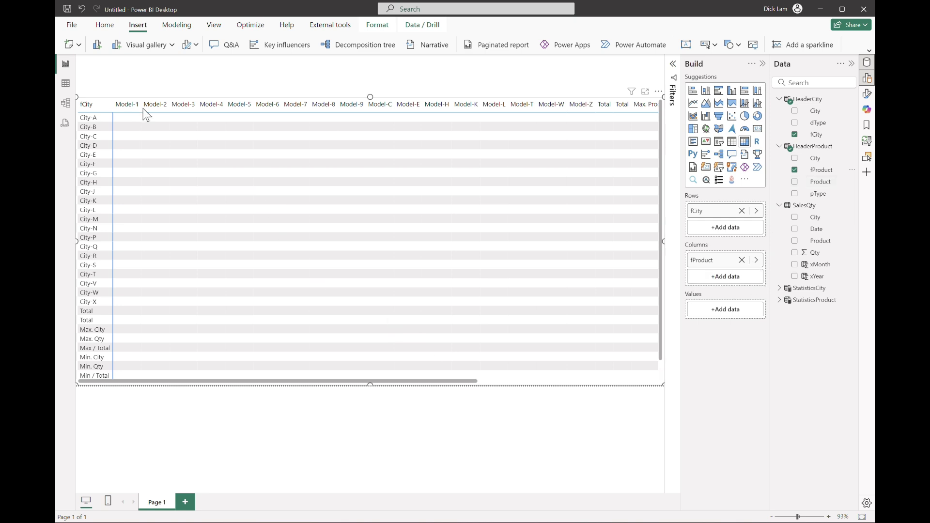
{"action": "left_click_drag", "start_coordinate": [475, 381], "coordinate": [673, 380]}
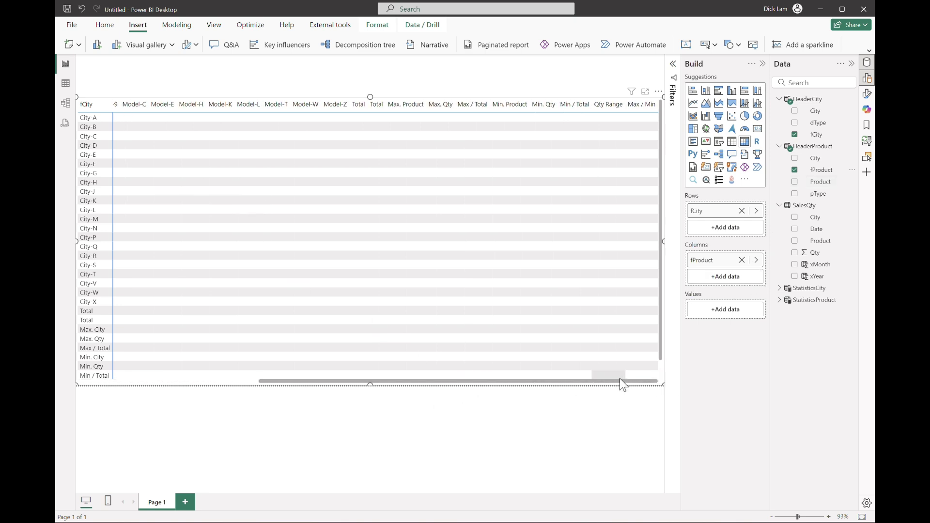